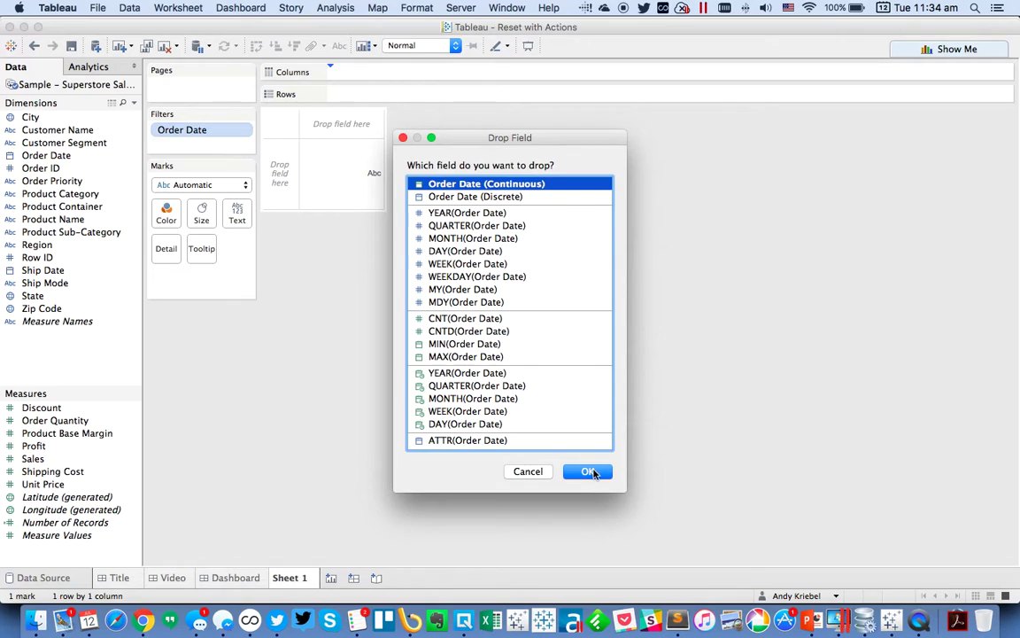
Step: Plot Sales on Rows against the continuous order date and colour the lines by Product Category
left_click_drag(44, 459, 383, 92)
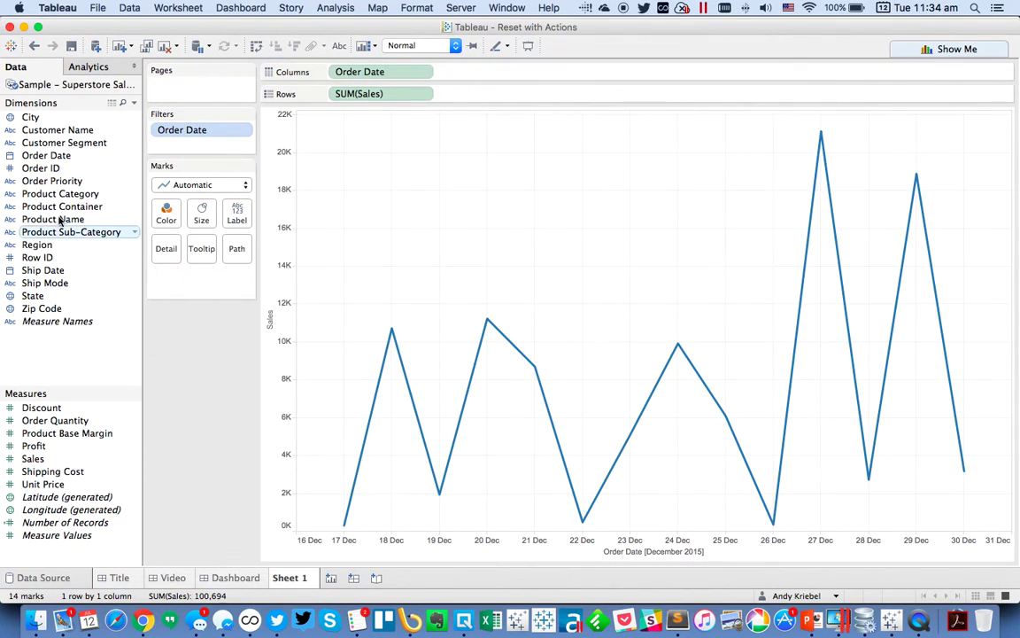
left_click_drag(46, 193, 167, 212)
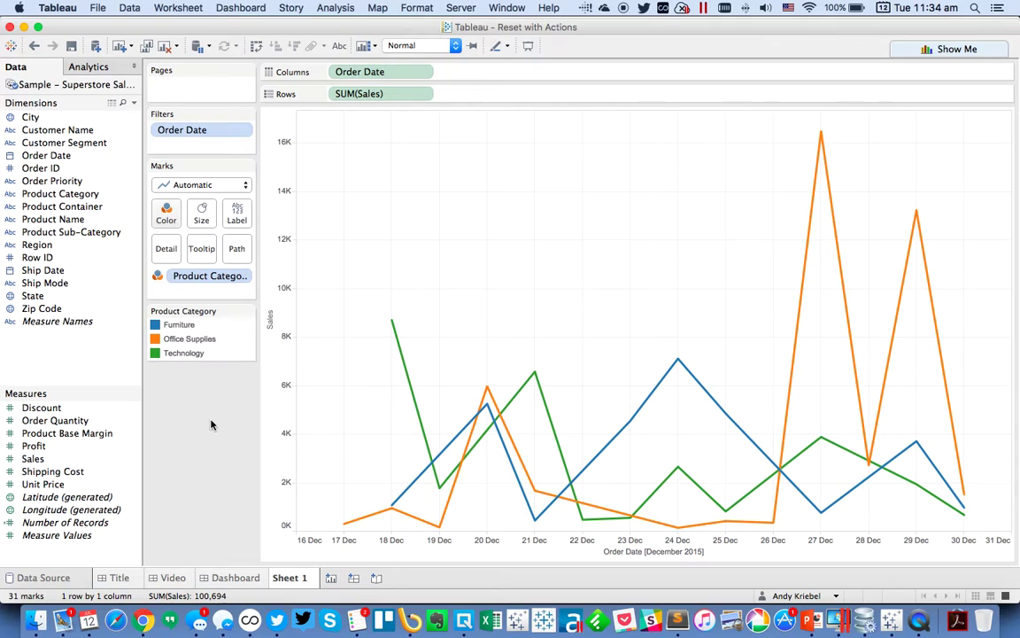
Step: Rename the Sheet 1 worksheet as "Sales for the Last 2 Weeks"
double_click(299, 579)
type("Sales for the Lsa")
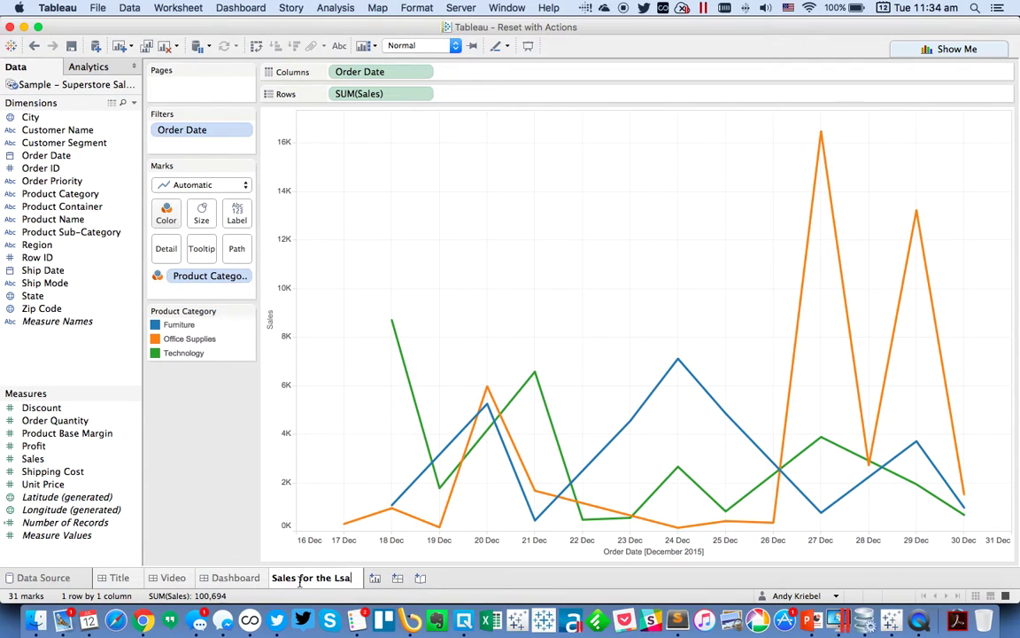
key("BackSpace")
key("BackSpace")
type("ast 2 Weeks")
key("Return")
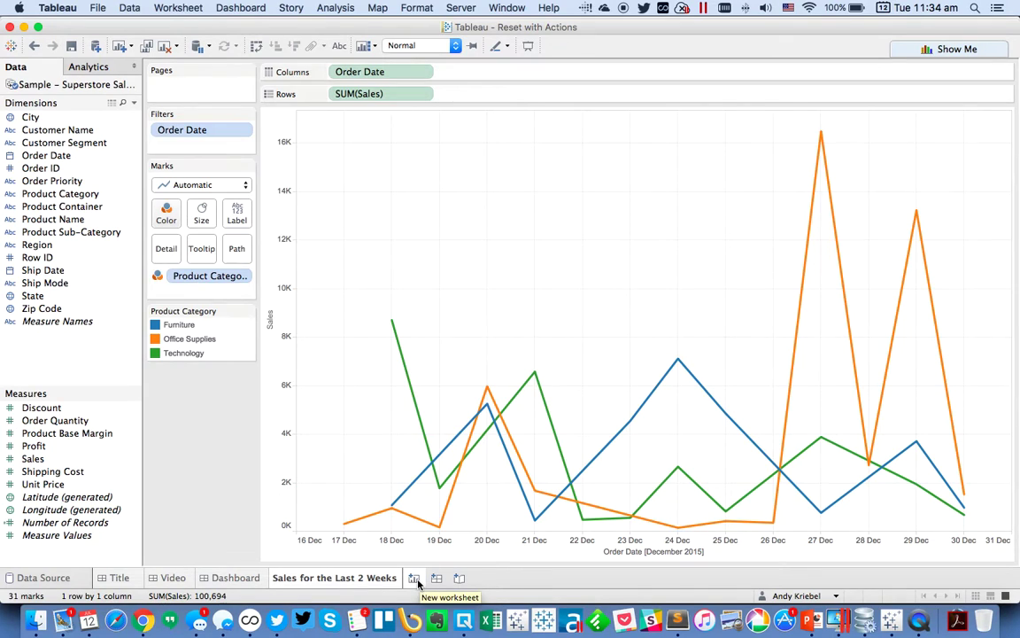
Step: Create a new worksheet and place Order Date on Rows as a discrete date
left_click(415, 579)
left_click_drag(62, 160, 291, 163)
left_click(452, 199)
left_click(592, 471)
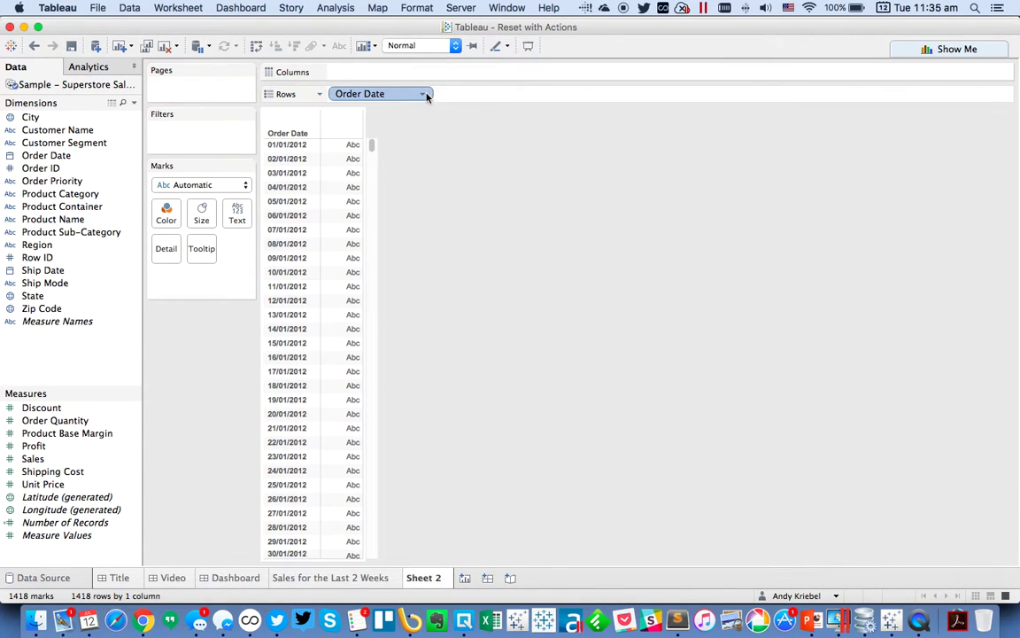
Step: Sort Order Date on Rows in descending order by the Maximum of the Order Date field
left_click(422, 94)
left_click(403, 154)
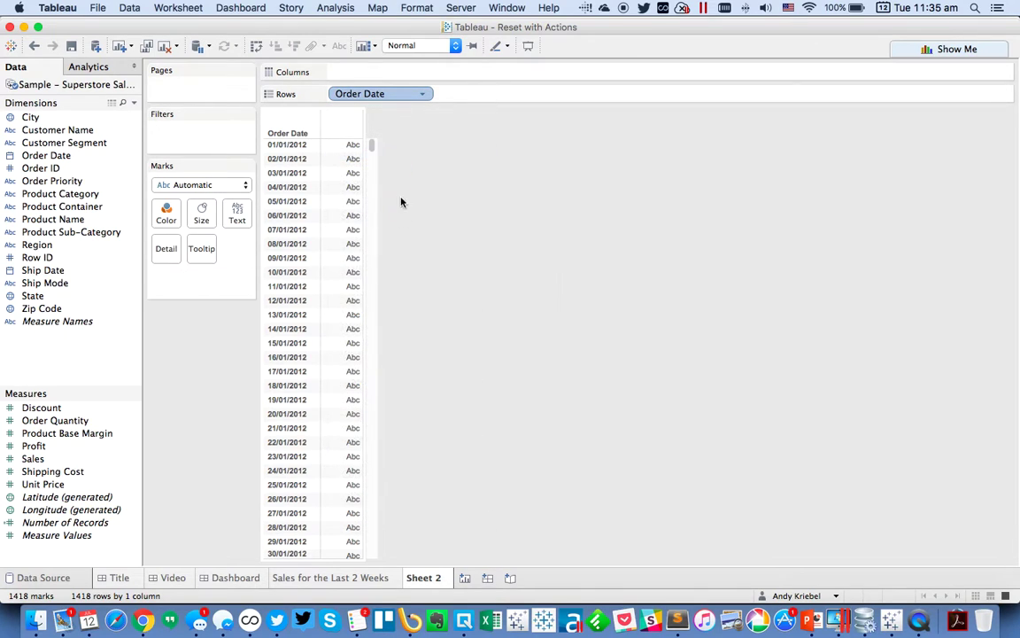
left_click(393, 207)
left_click(373, 280)
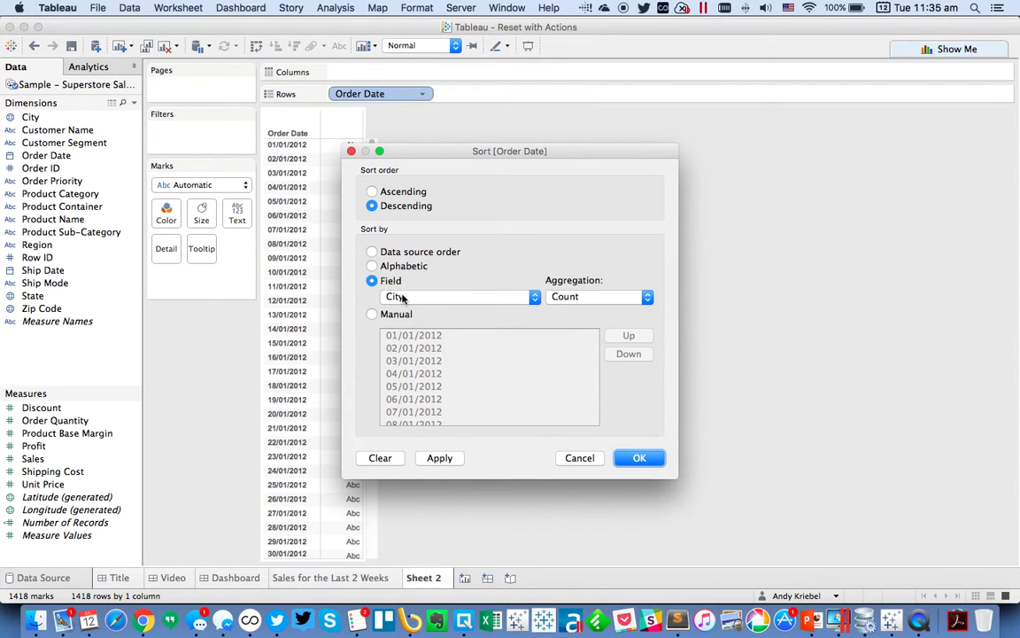
left_click(396, 296)
left_click(410, 396)
left_click(558, 296)
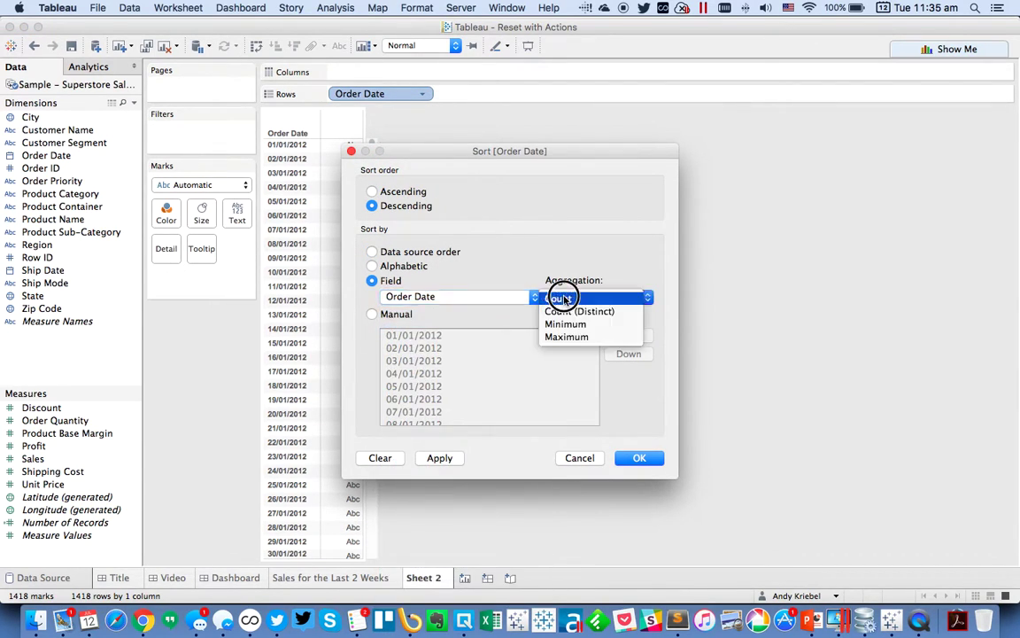
left_click(566, 336)
left_click(440, 458)
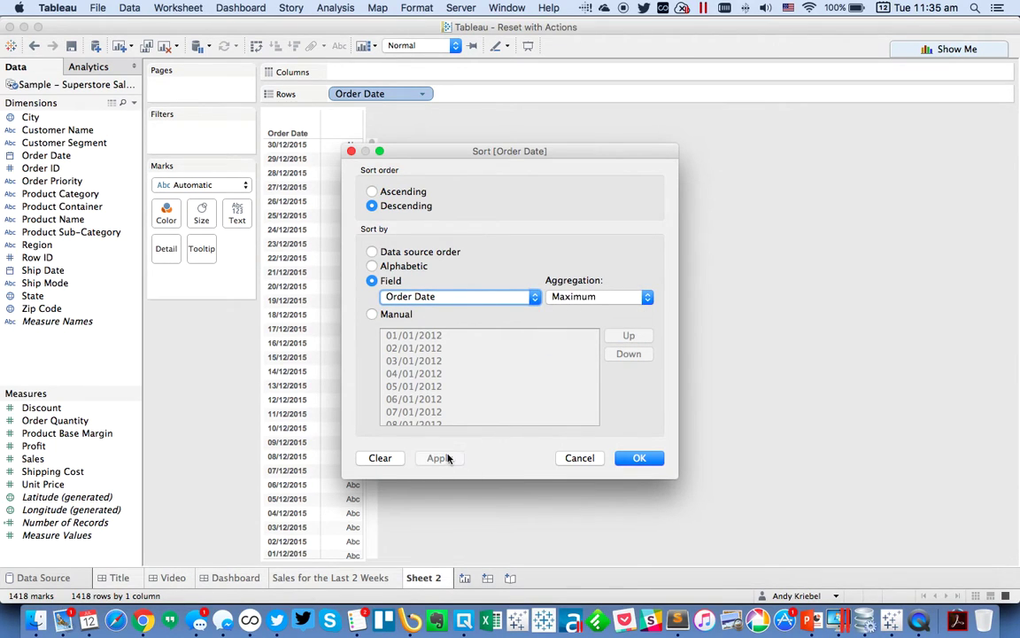
left_click(635, 456)
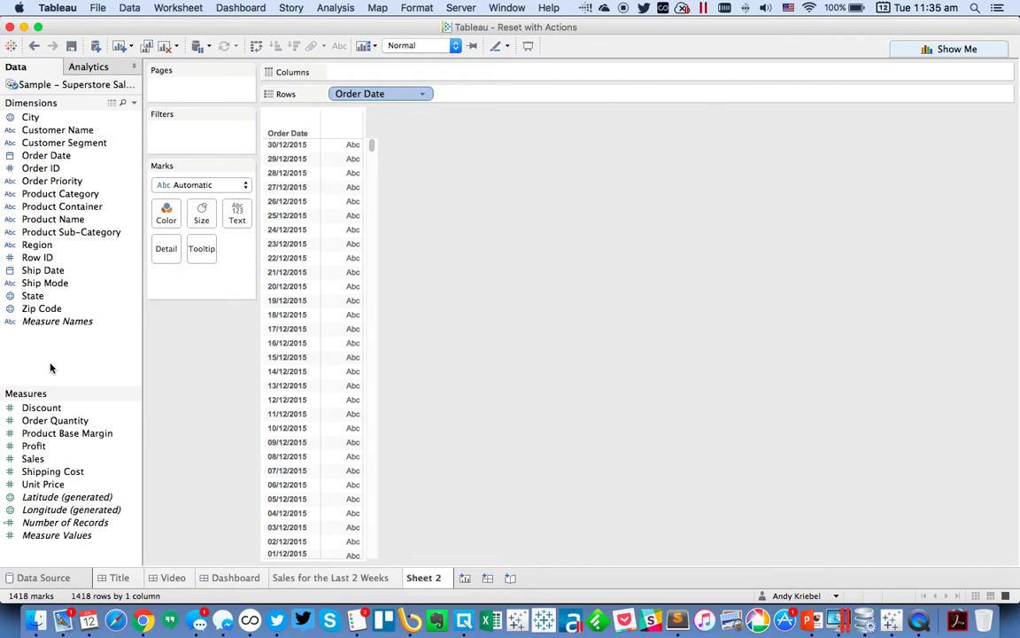
Step: Build sales bars with all Product Name members after Order Date on Rows, Sales on Columns and Product Category as colour
left_click_drag(53, 219, 529, 88)
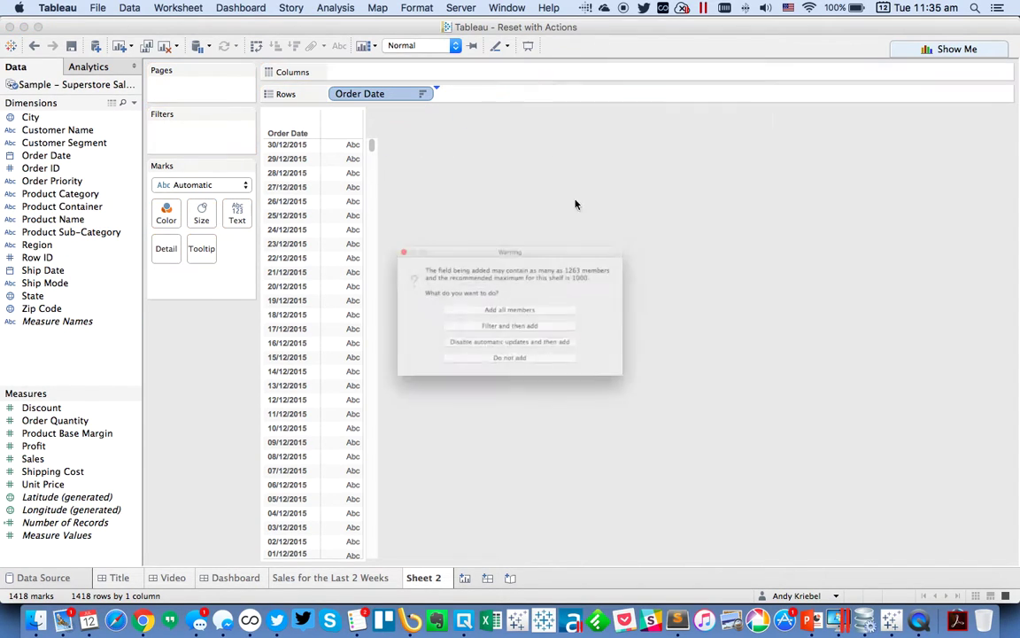
left_click(476, 307)
left_click_drag(93, 454, 373, 70)
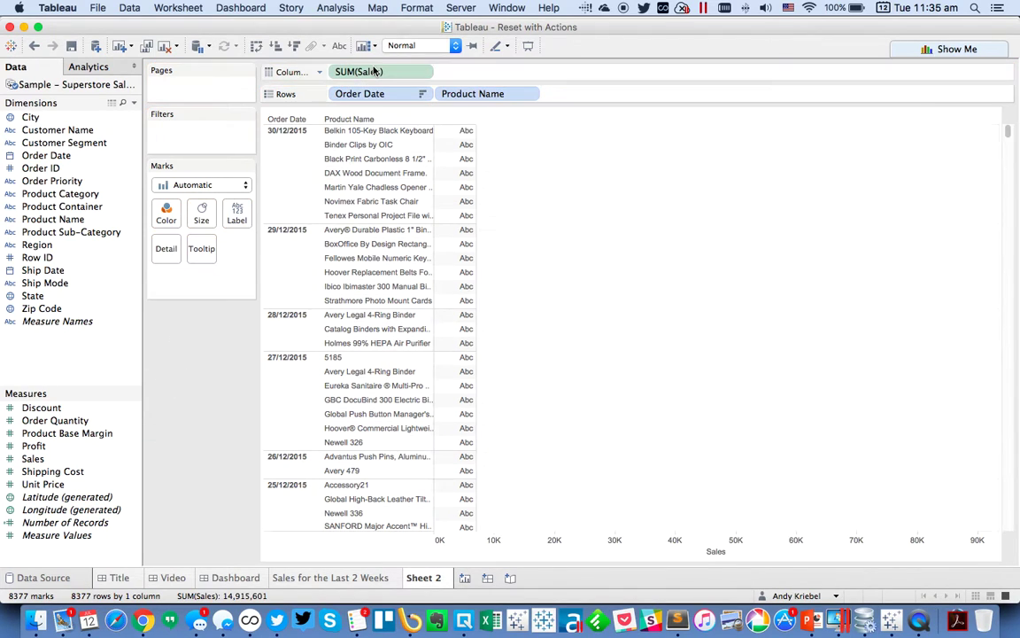
left_click_drag(92, 194, 166, 212)
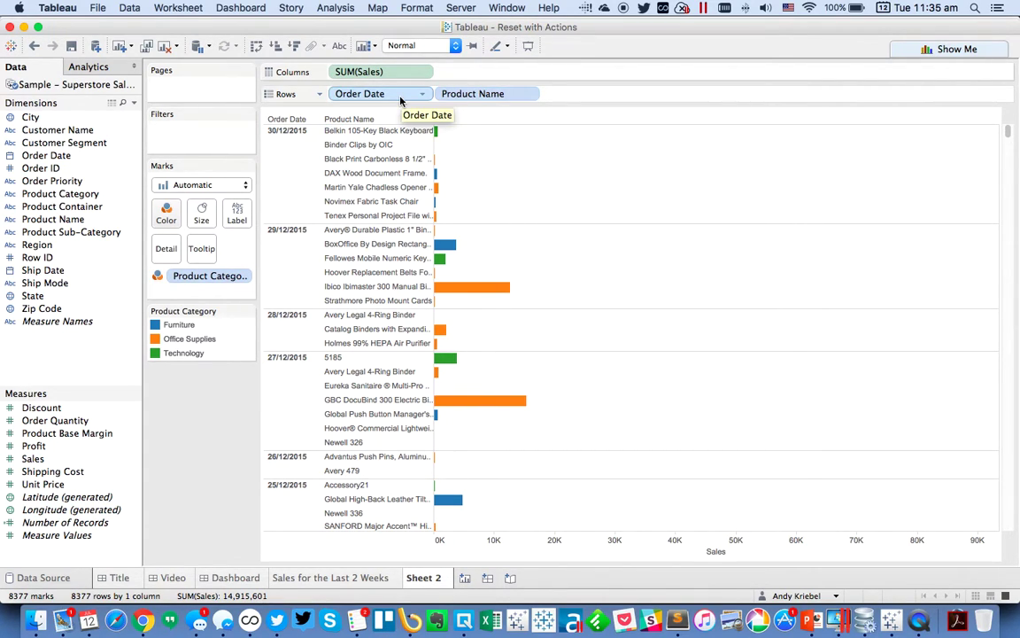
Step: Create a calculated field named Product Rank with the formula RANK(SUM([Sales]))
right_click(64, 355)
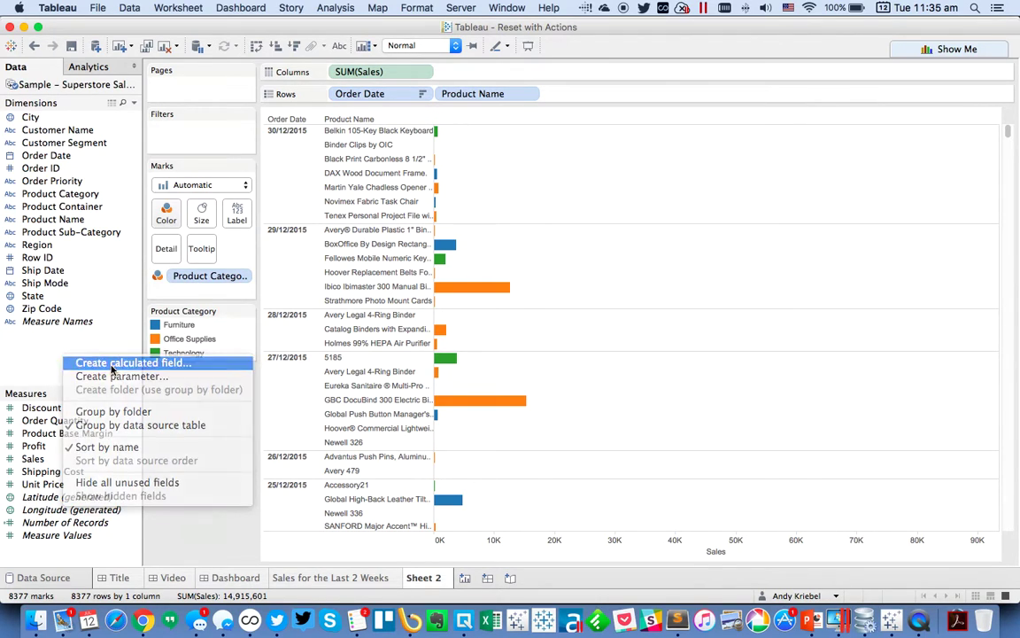
left_click(112, 361)
type("Pro")
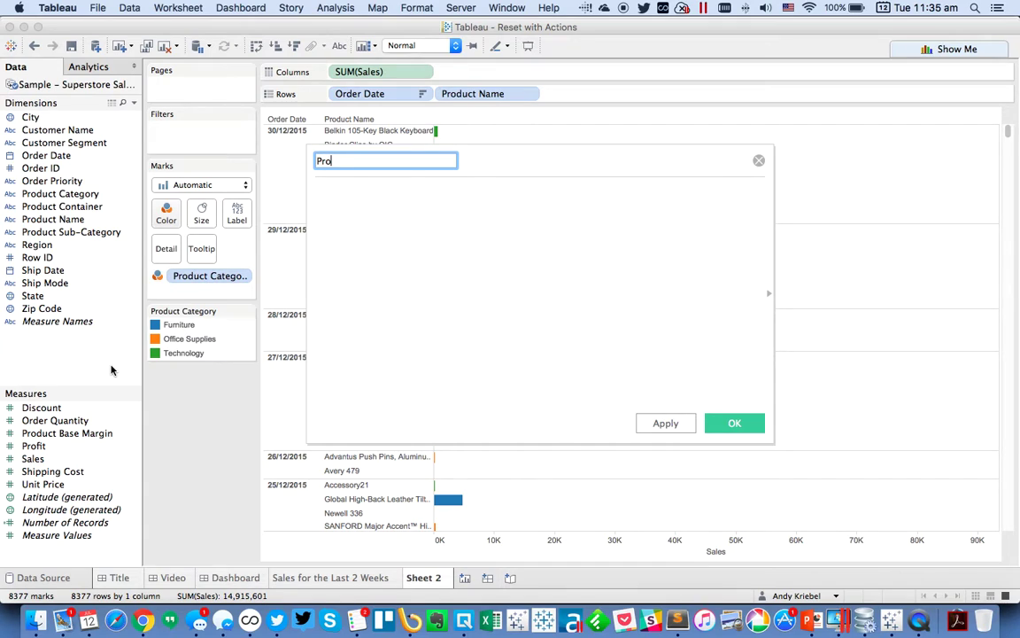
type("duct Rank")
key("Tab")
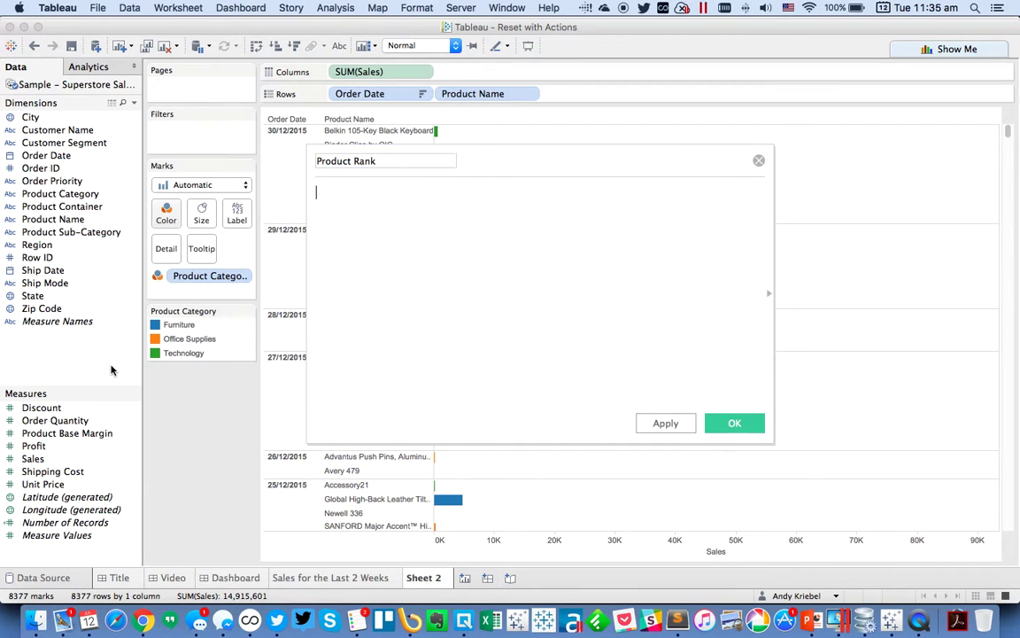
type("RANK(SU")
key("Return")
type("sal))")
key("Return")
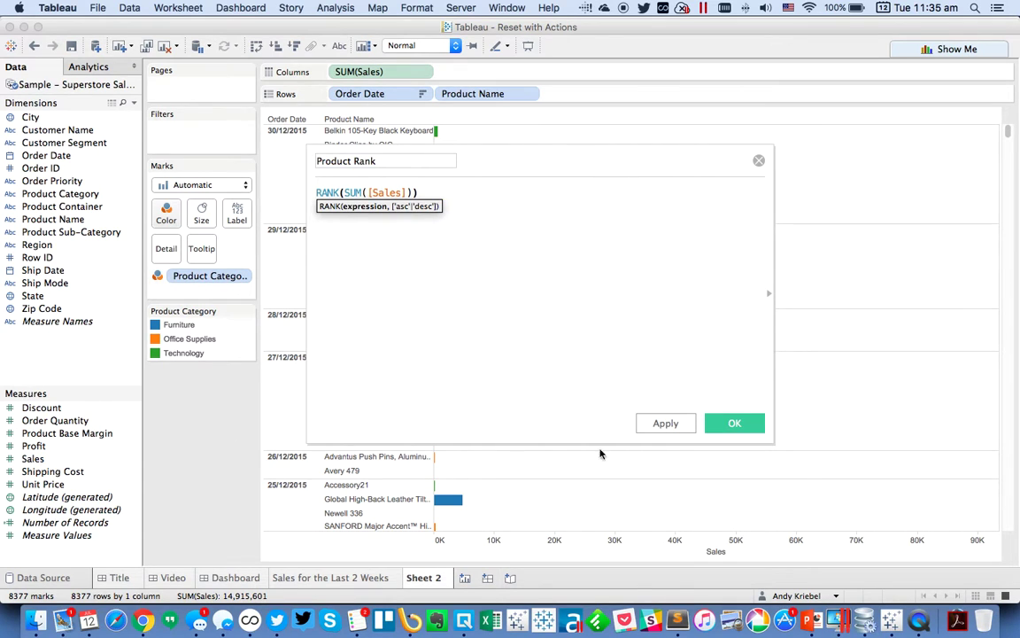
left_click(736, 422)
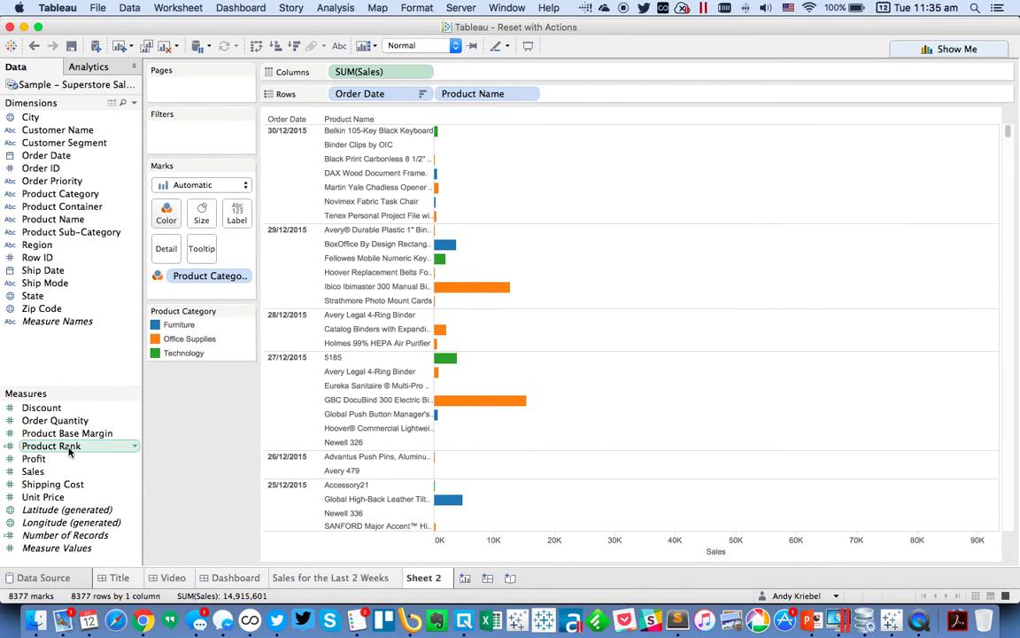
Step: Convert Product Rank to discrete and place it on Rows between Order Date and Product Name
right_click(69, 448)
left_click(108, 324)
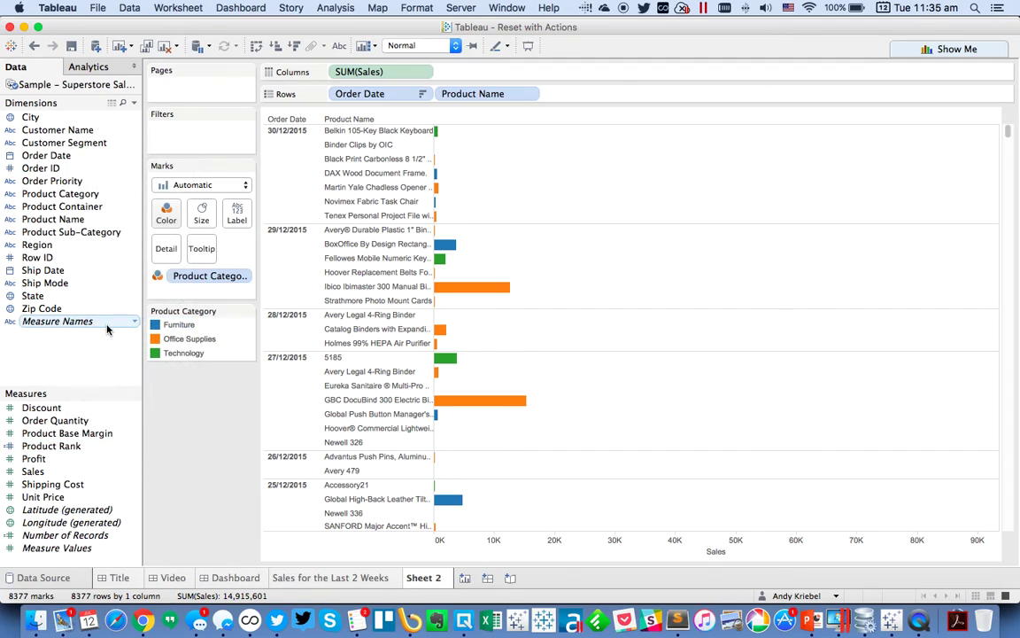
left_click_drag(70, 445, 433, 95)
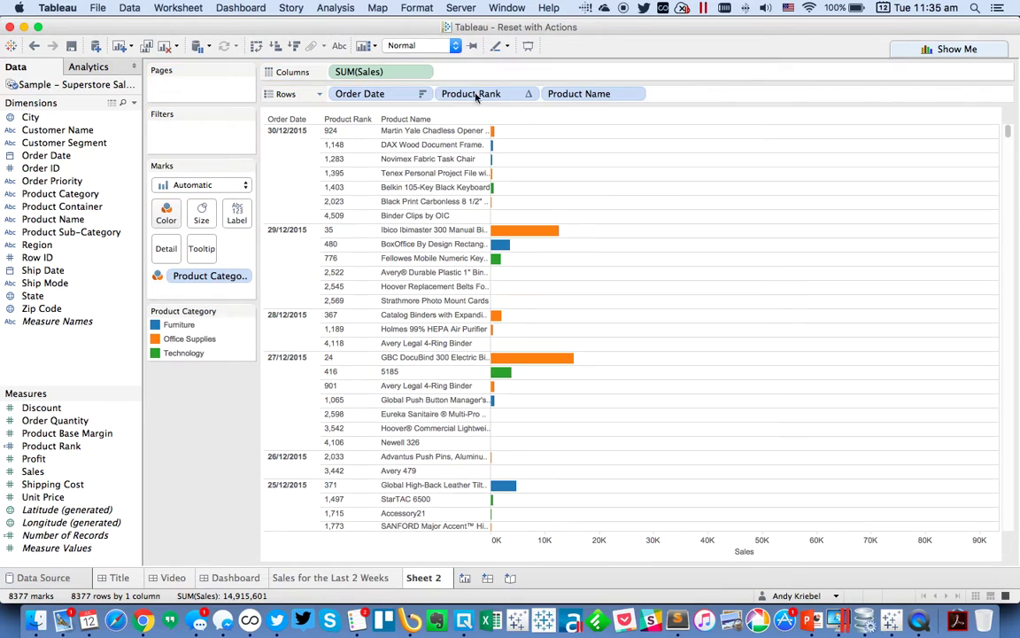
Step: Set Product Rank's table calculation to advanced addressing along Order Date, Product Name and Product Category, in that order
left_click(528, 94)
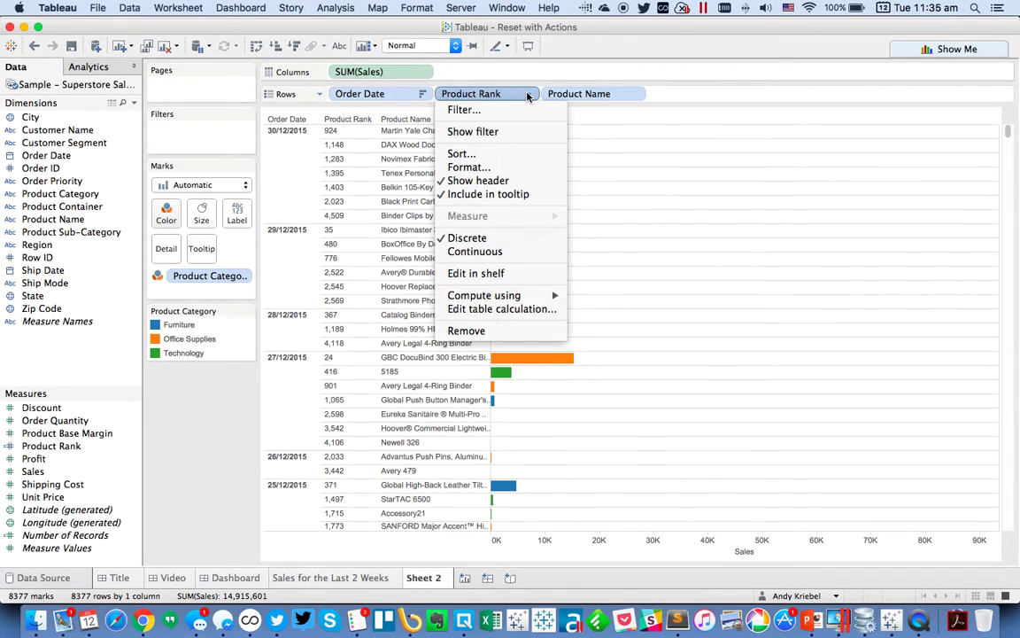
left_click(478, 308)
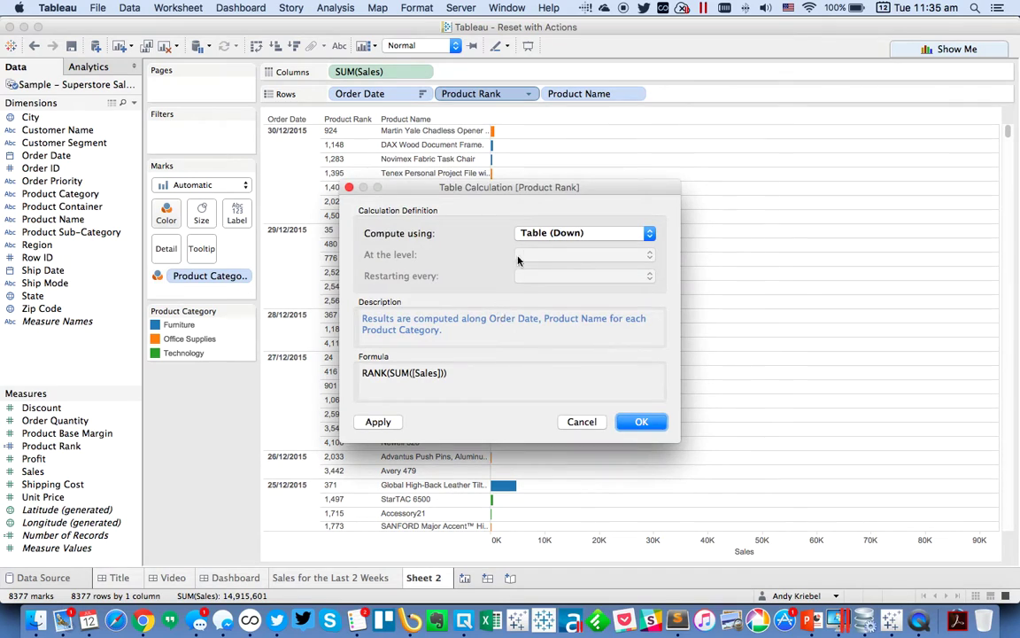
left_click(537, 234)
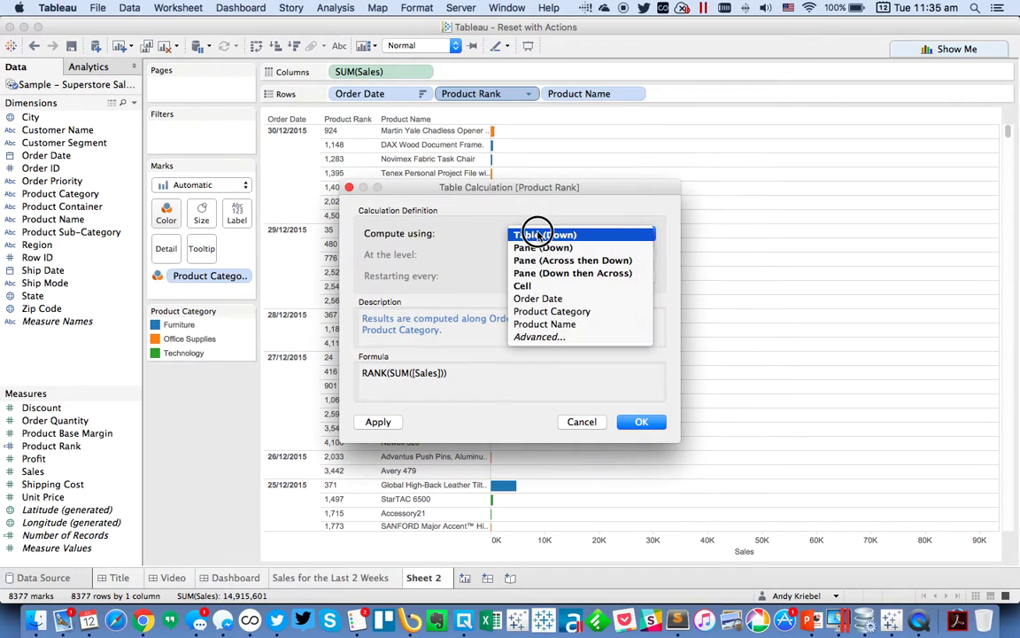
left_click(539, 338)
left_click(397, 224)
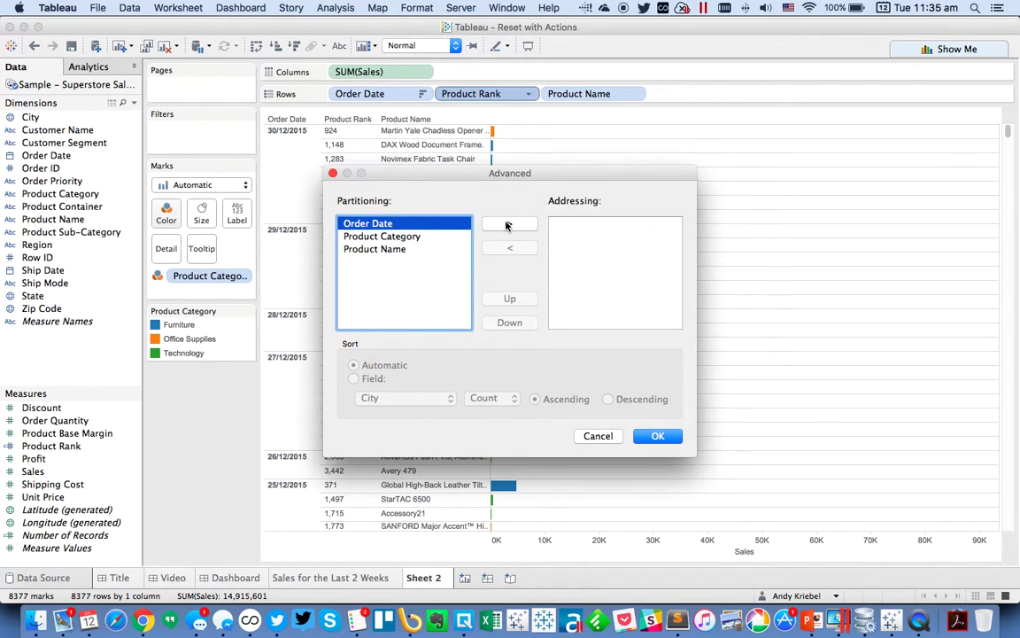
left_click(510, 224)
left_click(460, 237)
left_click(509, 223)
left_click(509, 223)
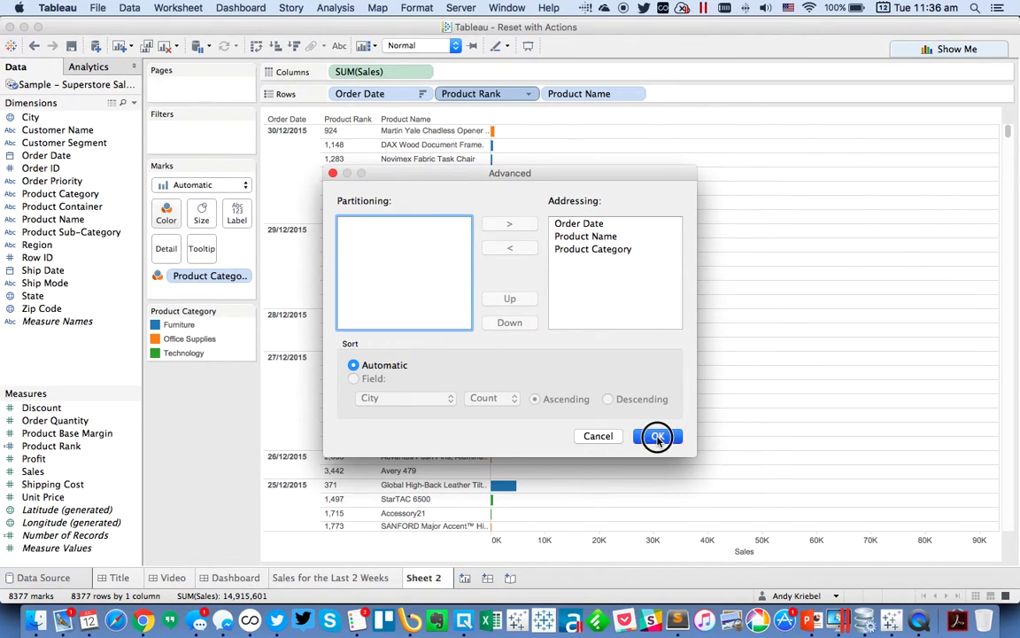
left_click(658, 436)
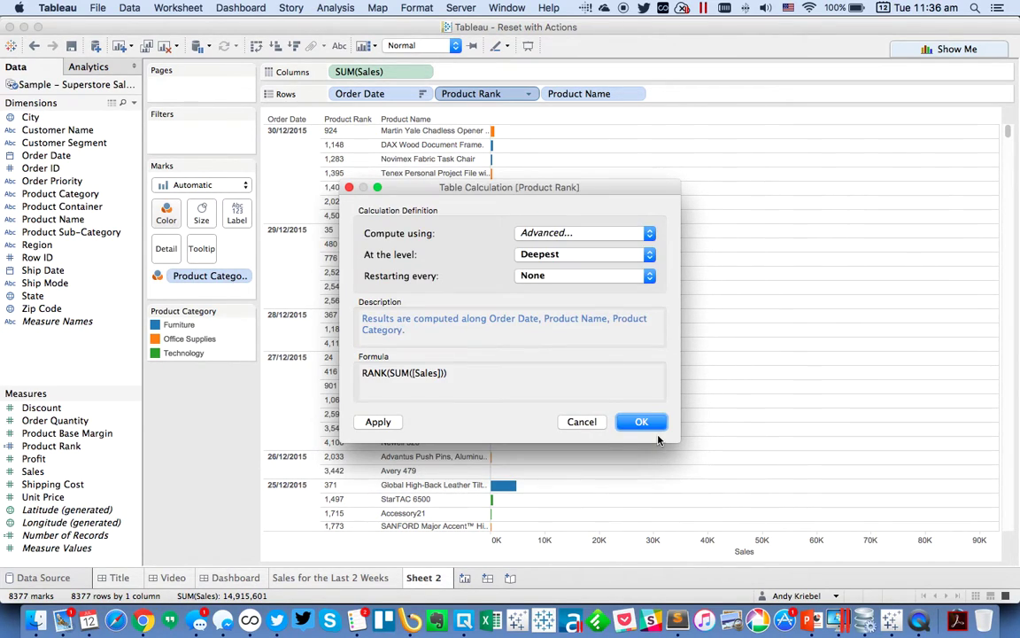
Step: Make the Product Rank table calculation restart every Order Date and accept the settings
left_click(542, 278)
left_click(547, 290)
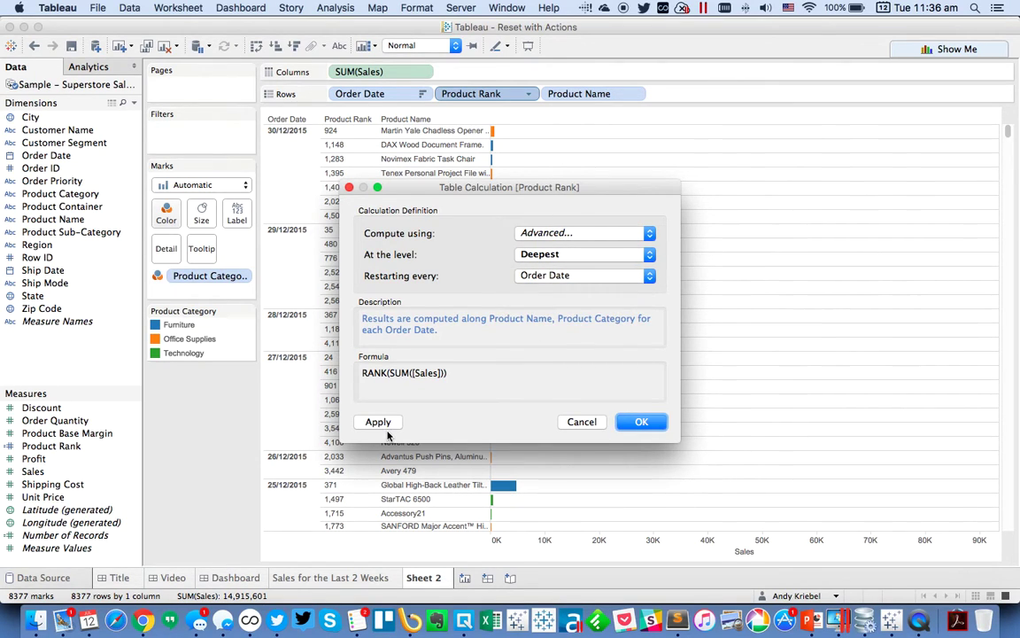
left_click(641, 422)
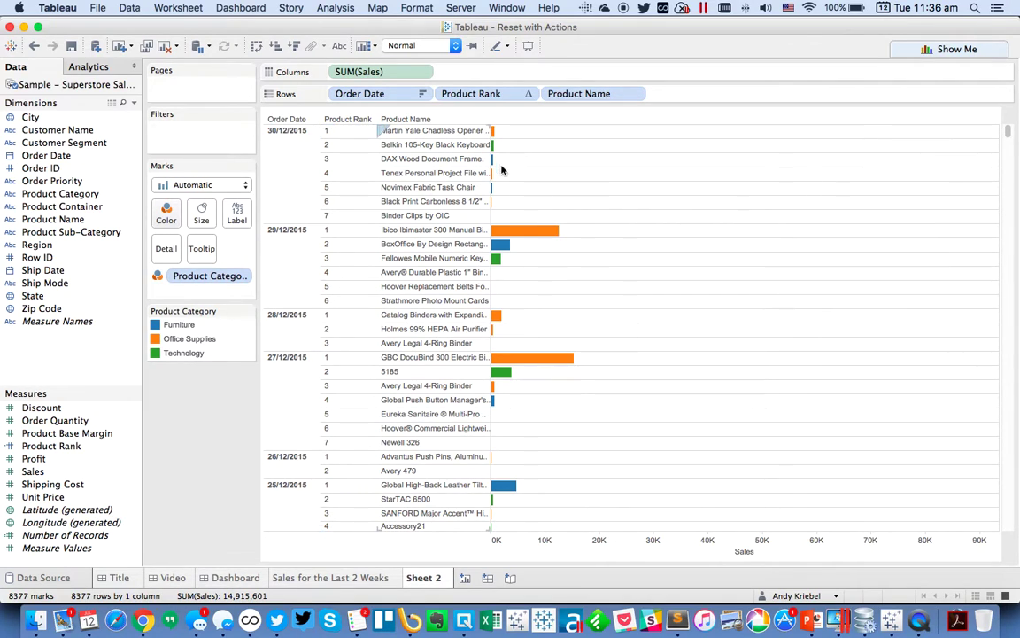
Step: Exclude Product Rank from the tooltip and hide its header in the view
mouse_move(518, 232)
left_click(528, 94)
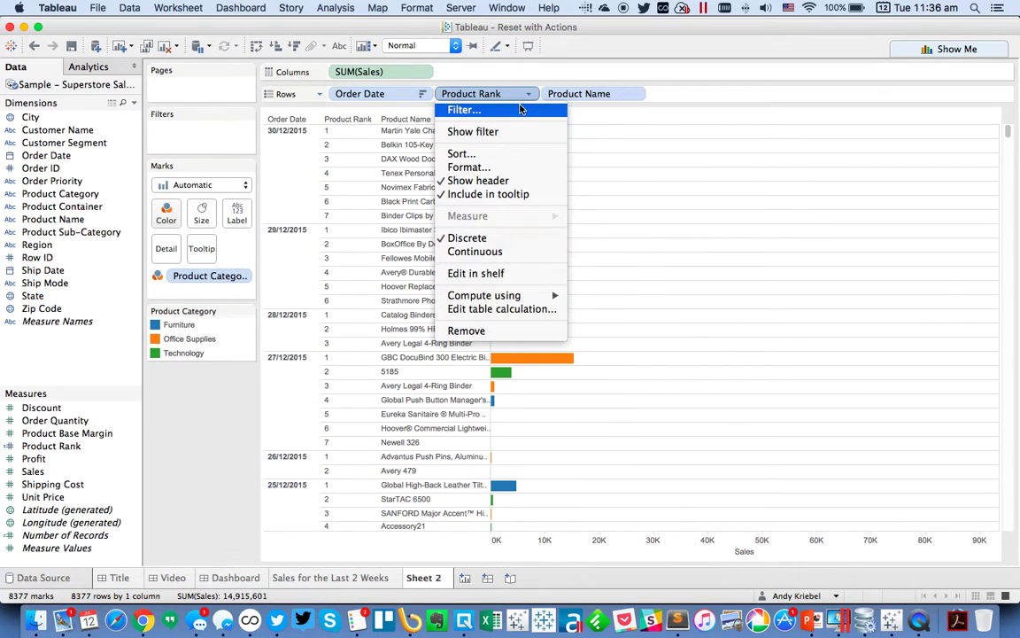
left_click(456, 193)
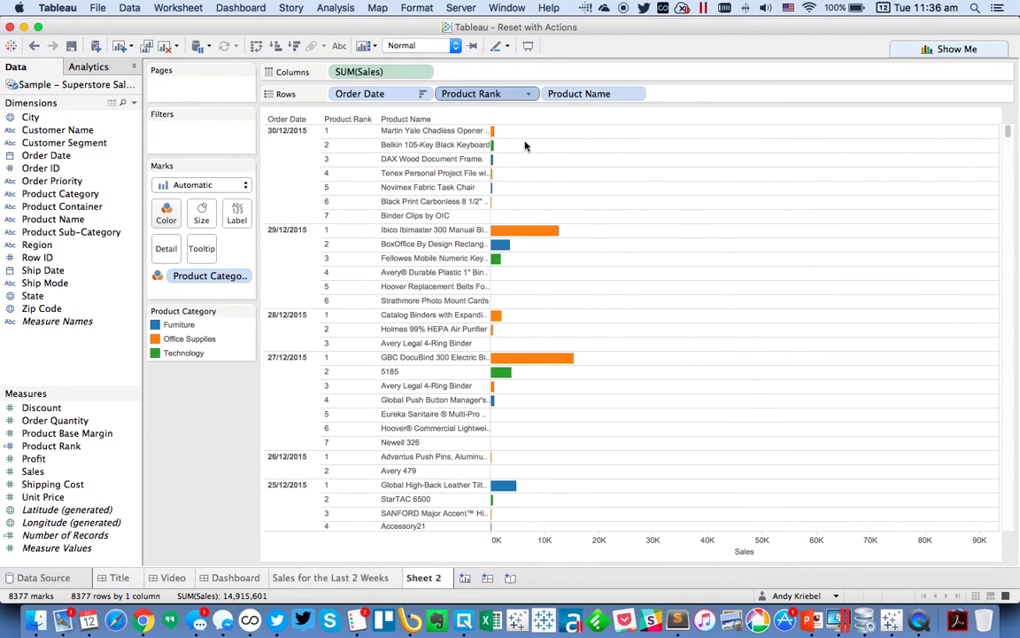
left_click(475, 92)
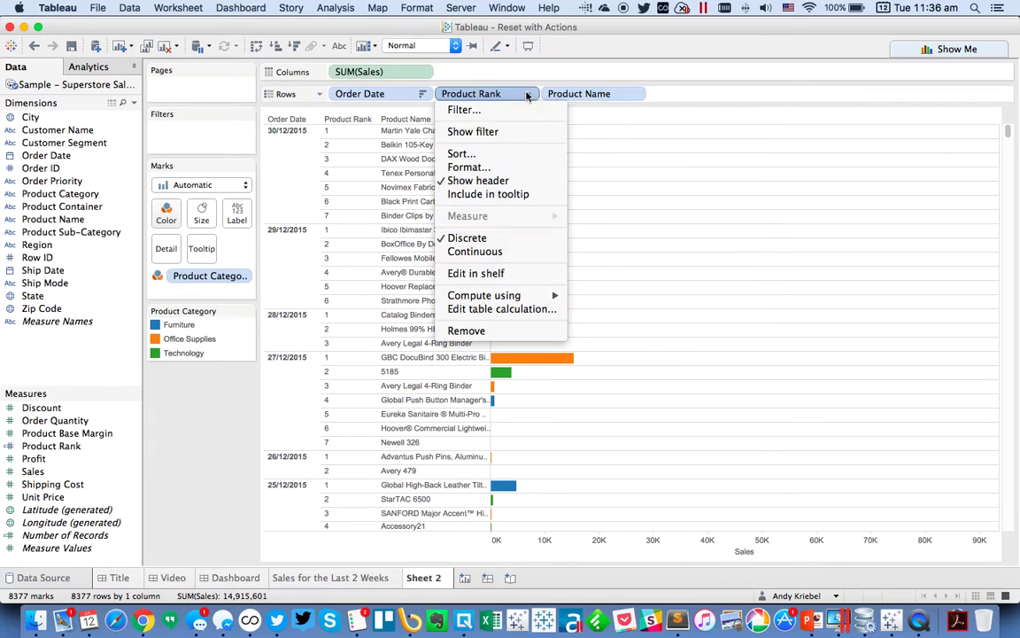
left_click(494, 180)
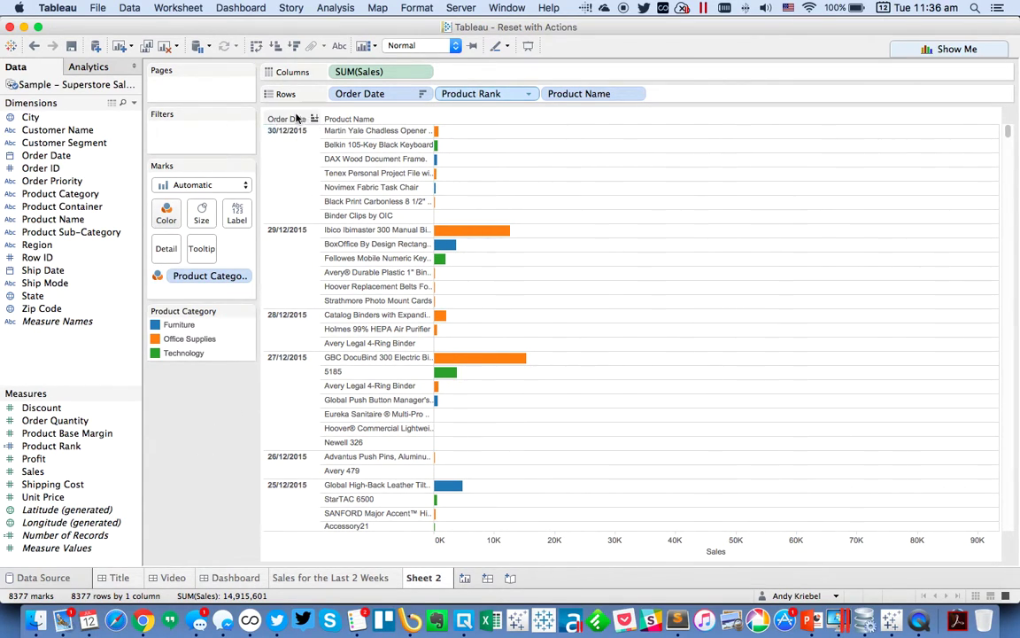
Step: Create a calculated field named Date Rank that uses the INDEX() function
right_click(89, 366)
left_click(106, 371)
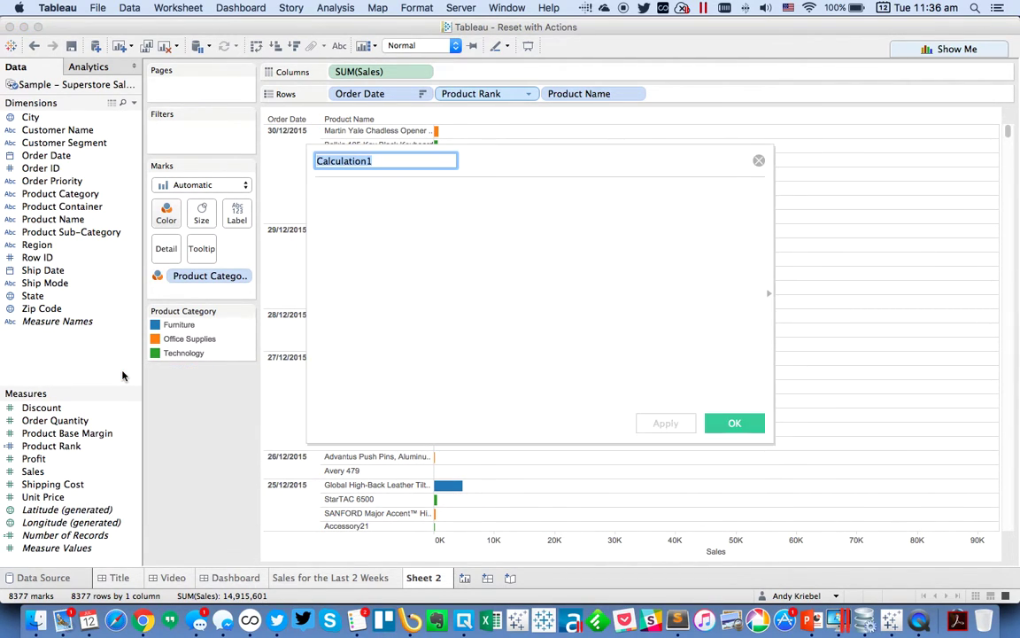
type("Date Rank")
key("Tab")
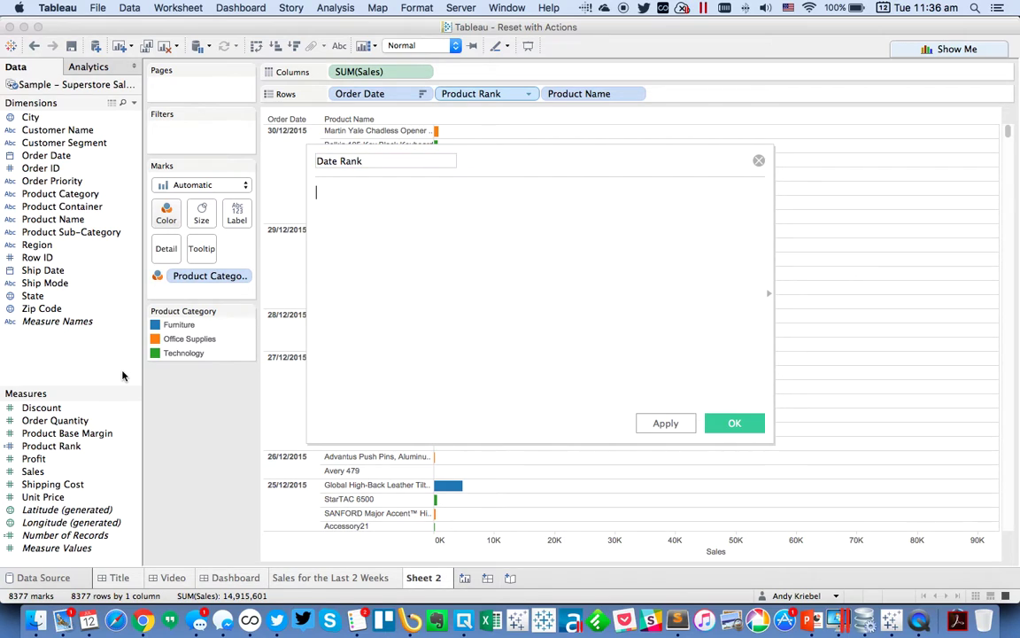
type("ind")
key("Return")
left_click(734, 424)
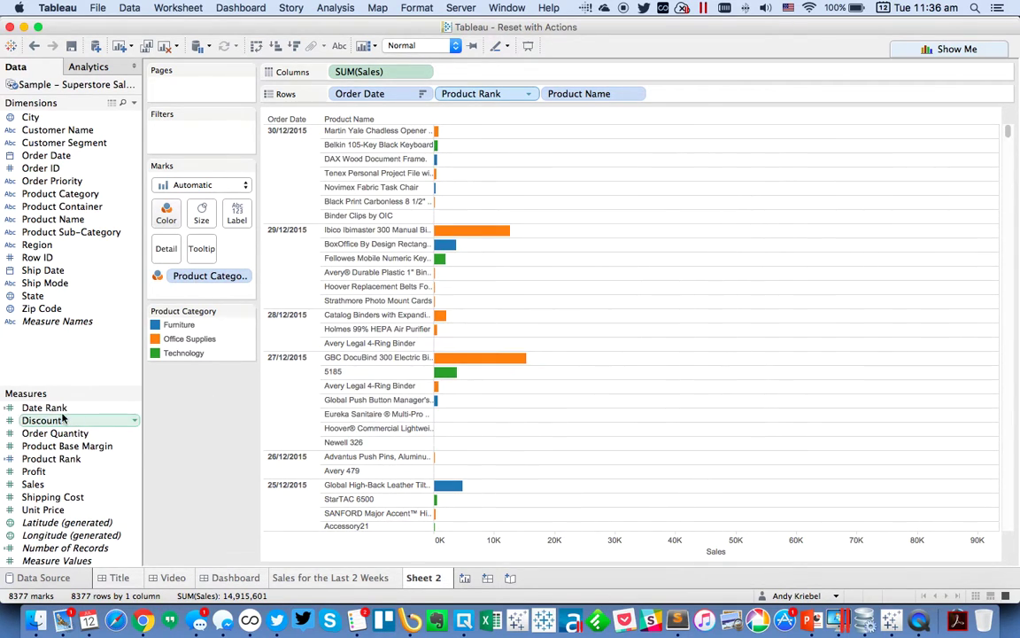
Step: Convert the Date Rank field to discrete and place it before Order Date on Rows
right_click(55, 409)
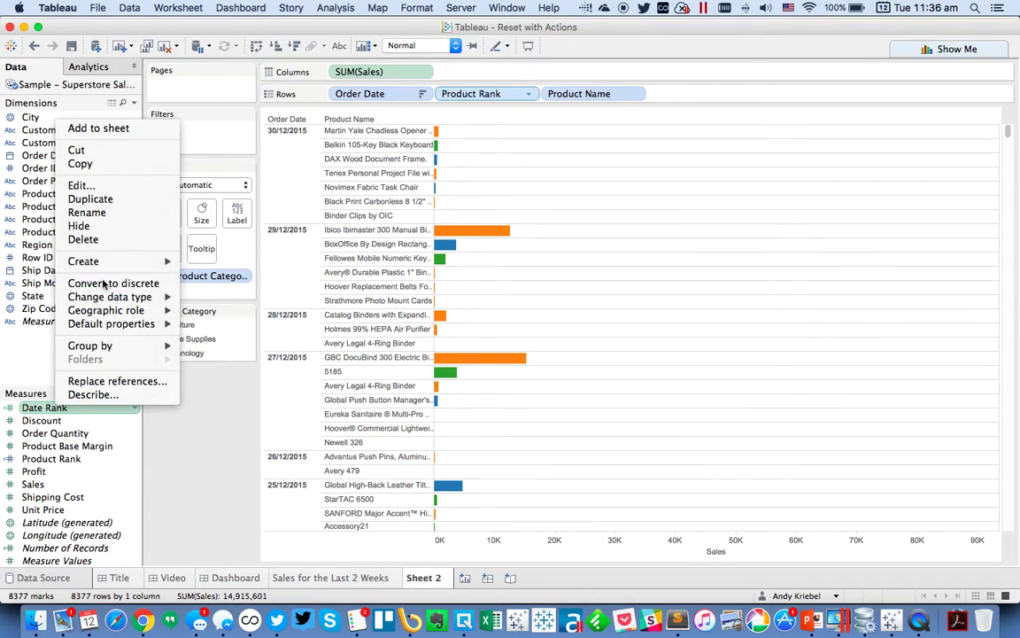
left_click(113, 415)
left_click_drag(64, 407, 339, 103)
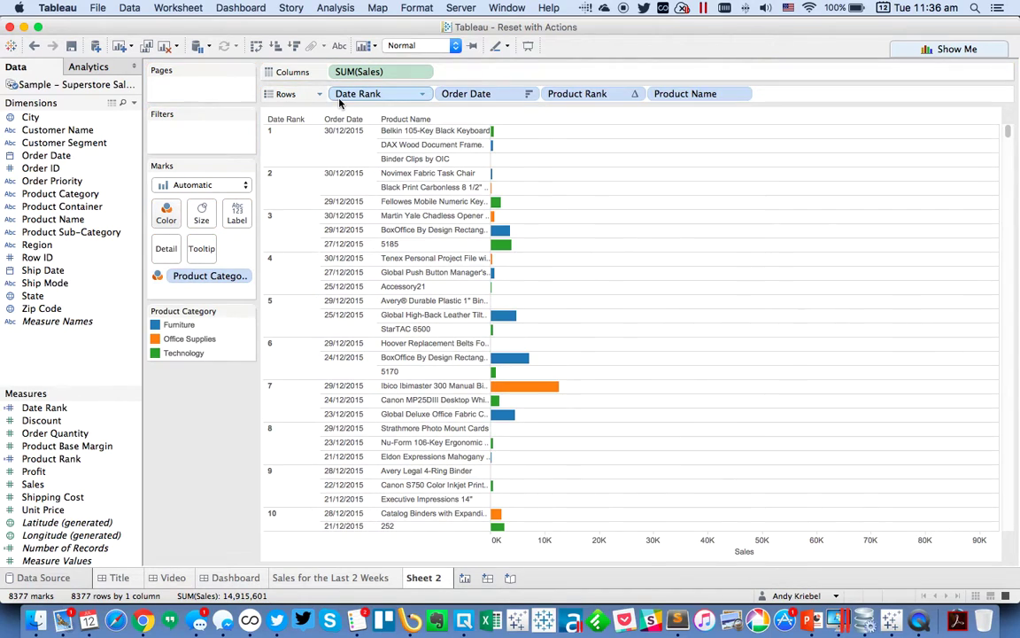
Step: Set Date Rank's table calculation to advanced addressing along Order Date, Product Name and Product Category, in that order
left_click(425, 96)
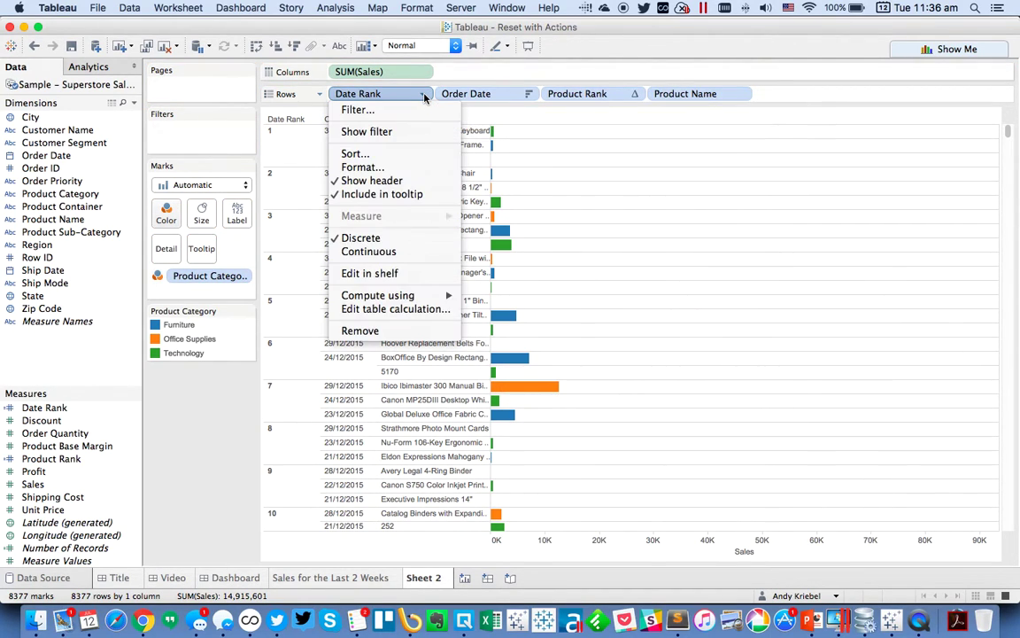
left_click(395, 309)
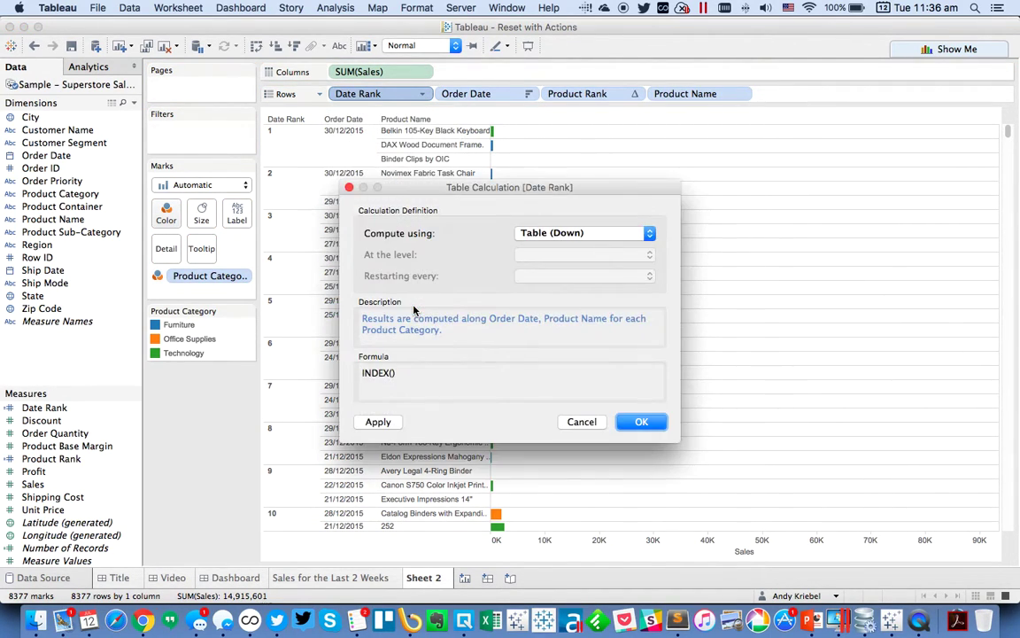
left_click(561, 230)
left_click(500, 308)
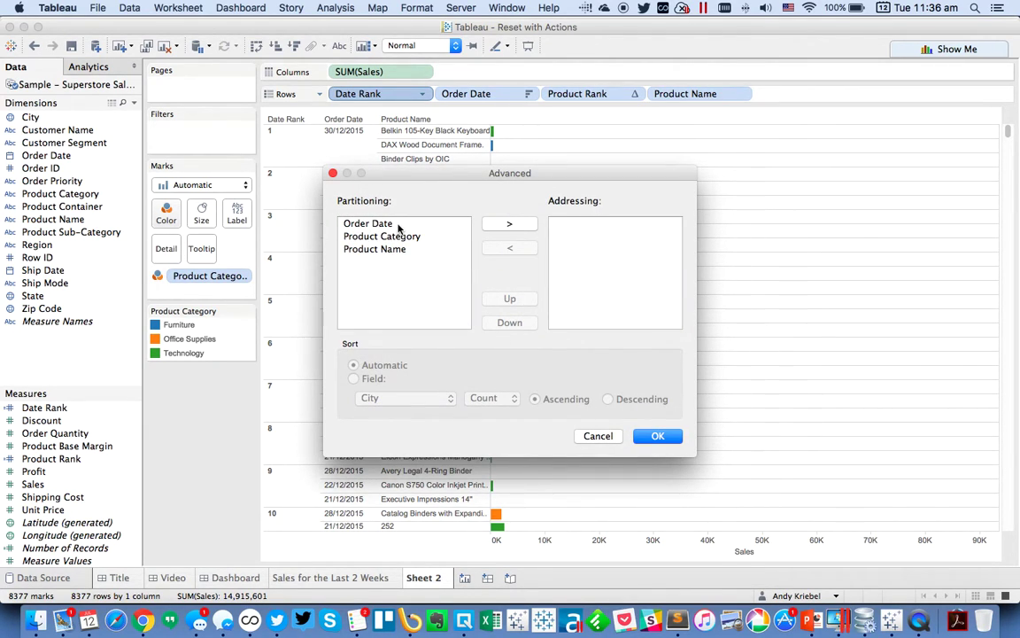
left_click(398, 227)
left_click(501, 229)
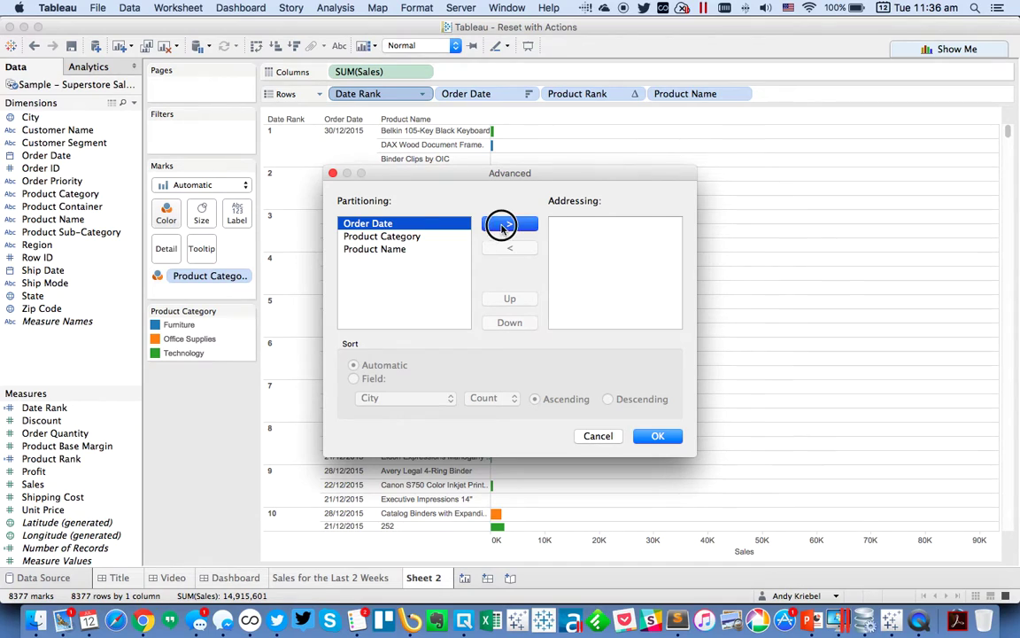
left_click(427, 236)
left_click(500, 226)
left_click(500, 225)
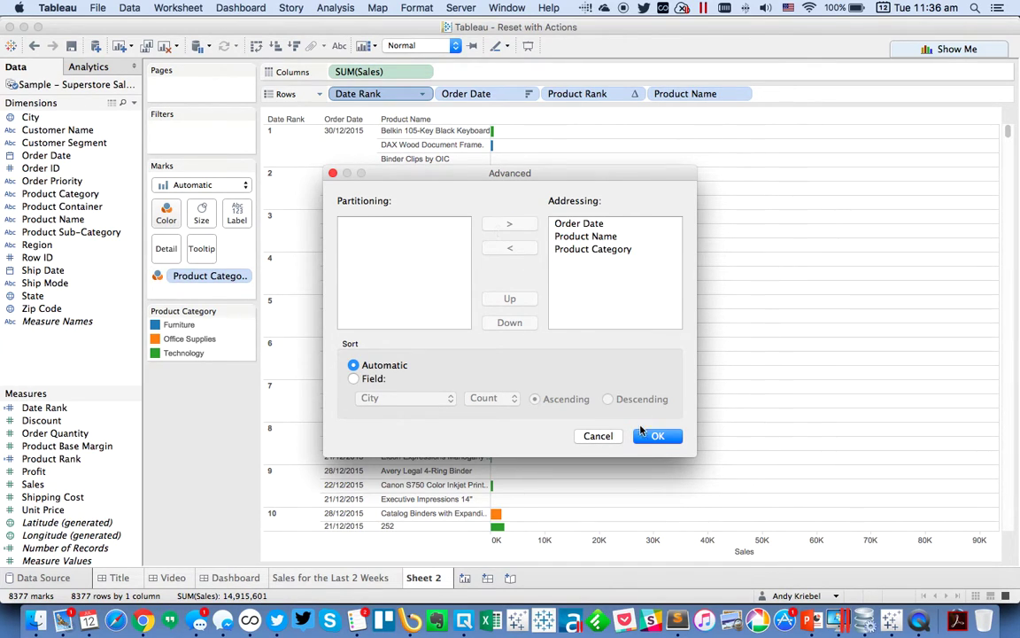
left_click(657, 437)
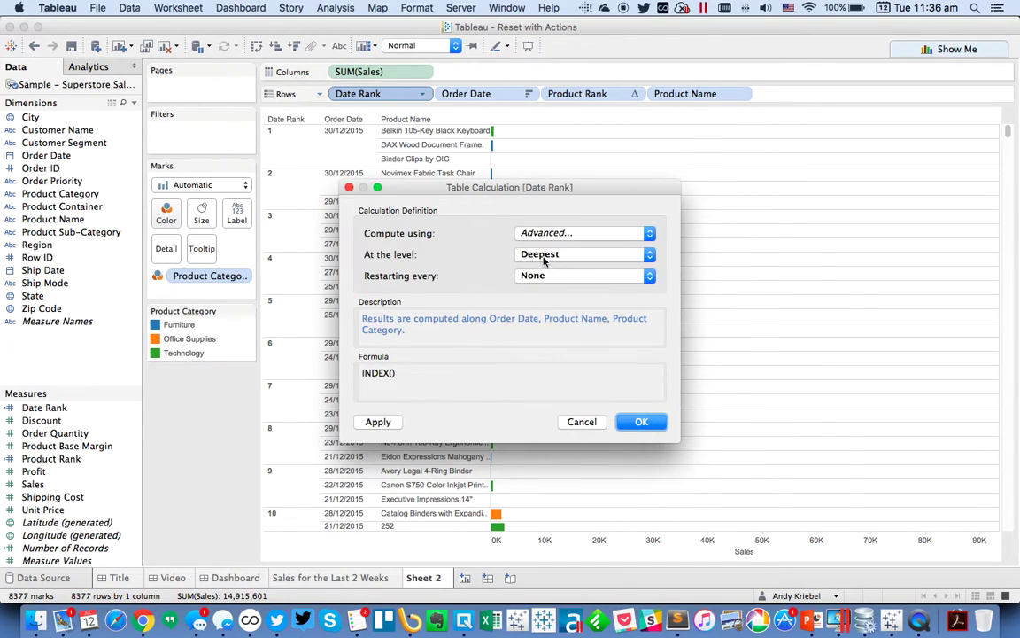
Step: Compute the Date Rank table calculation at the Order Date level and accept the settings
left_click(546, 259)
left_click(540, 268)
left_click(644, 423)
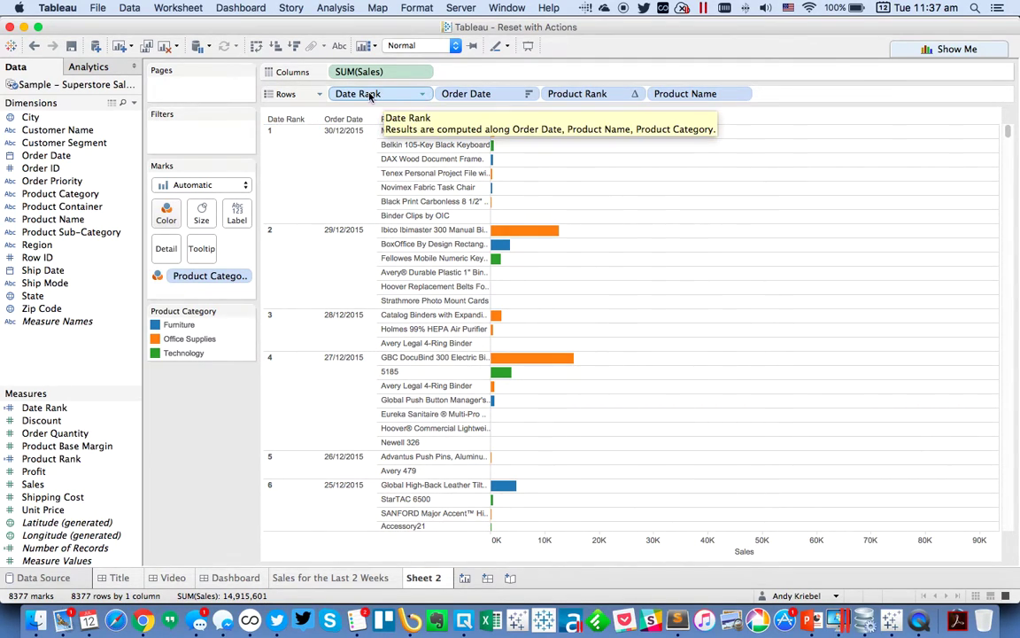
Step: Move Date Rank from Rows to Filters and keep only the value 1
left_click_drag(368, 97, 193, 133)
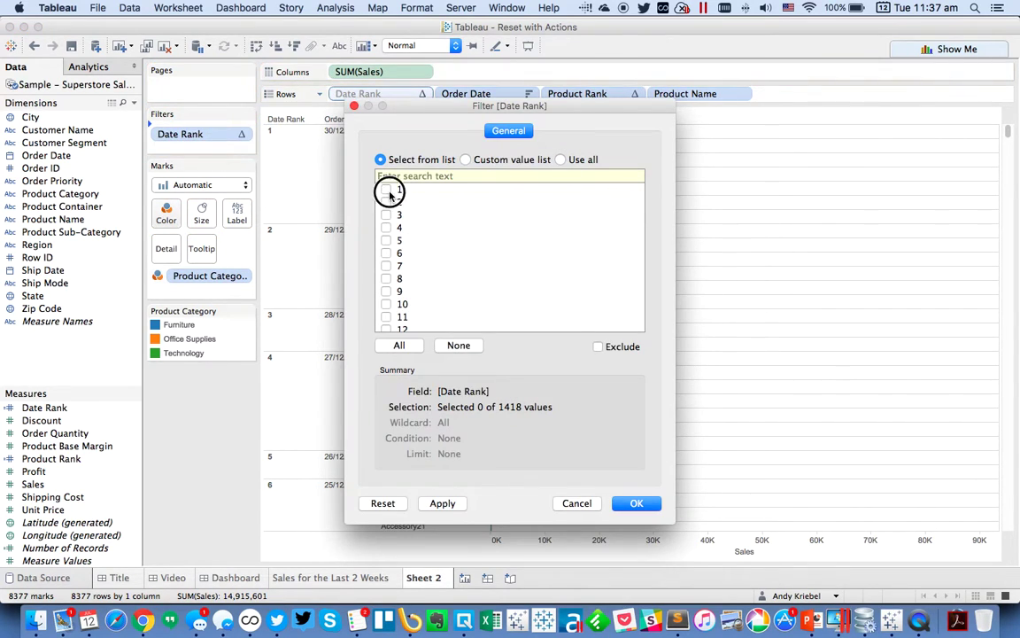
left_click(637, 504)
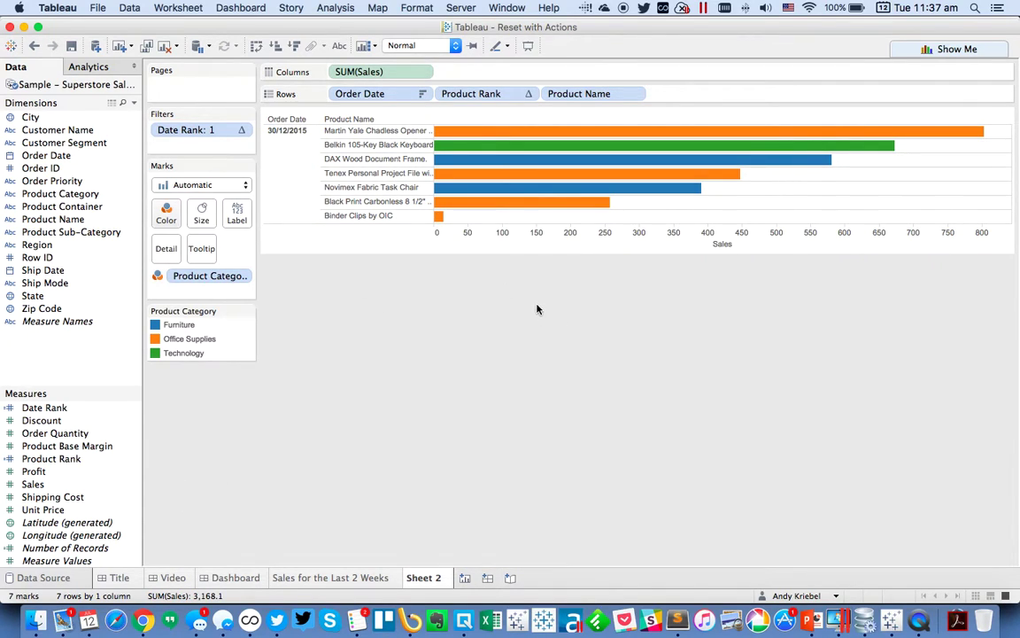
left_click(423, 95)
left_click(258, 395)
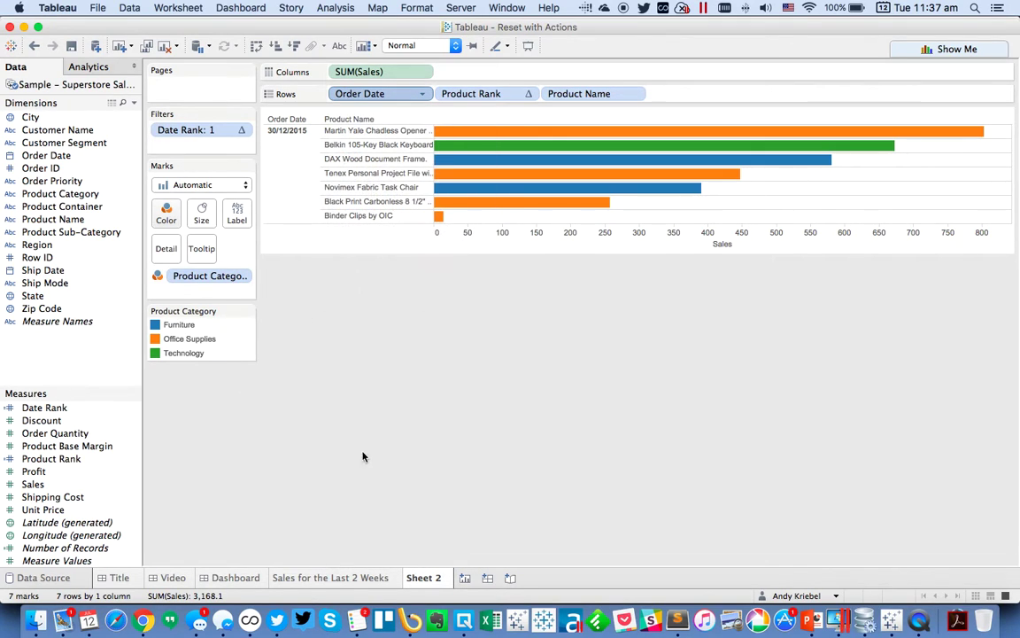
Step: Rename Sheet 2 as Top Products
double_click(440, 578)
type("Top Products")
key("Return")
Step: On the Dashboard, place Sales for the Last 2 Weeks above Top Products and fit Top Products to Entire view
left_click(254, 579)
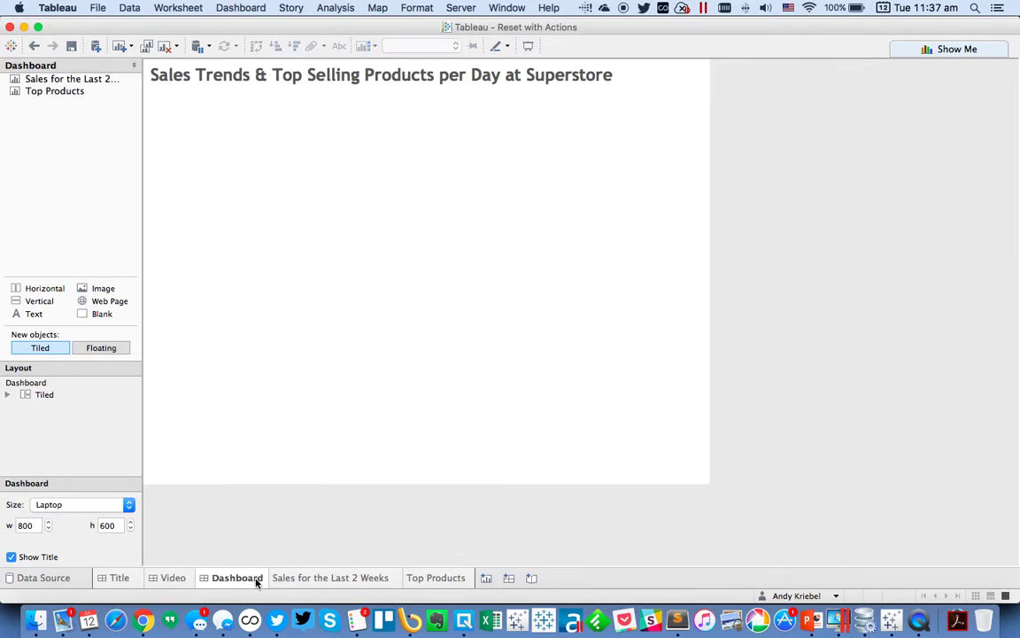
mouse_move(59, 81)
left_click_drag(60, 82, 342, 166)
left_click_drag(47, 96, 339, 389)
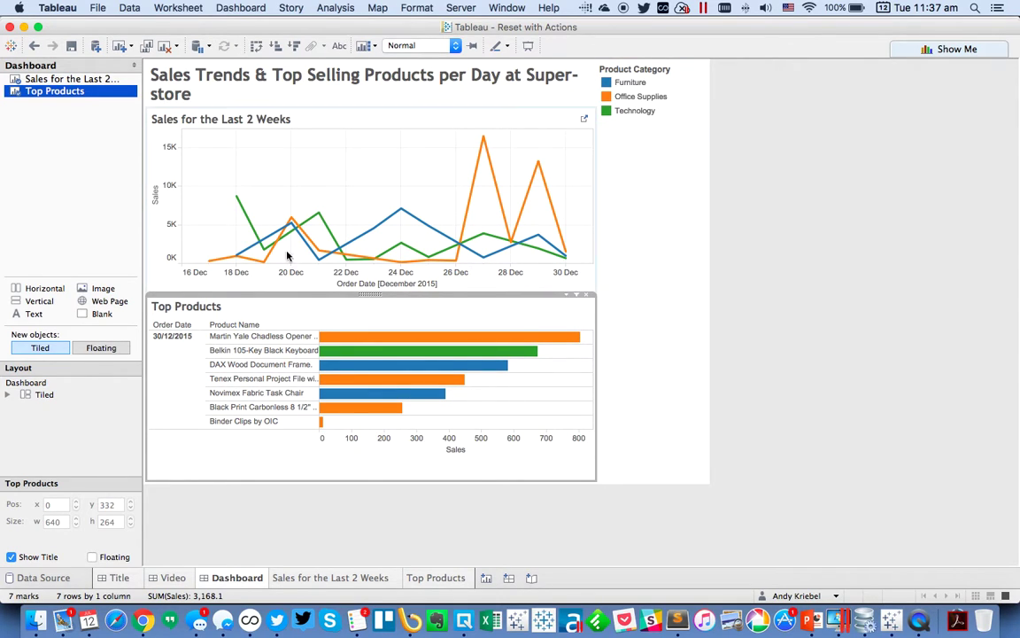
left_click(411, 46)
left_click(407, 81)
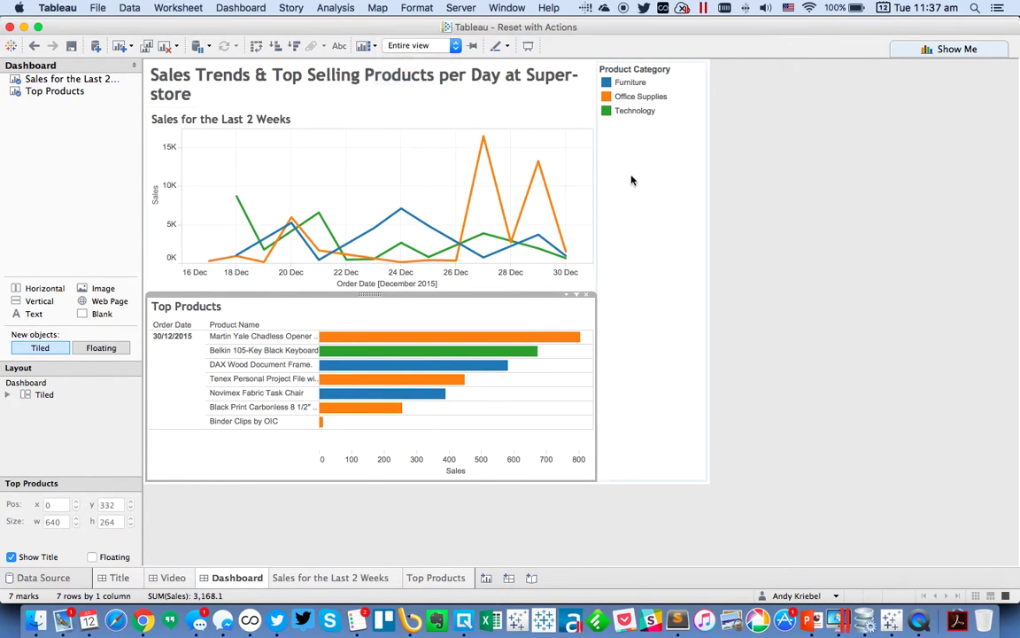
Step: Make the Product Category legend floating and move it over the upper-left area of the line chart
left_click(672, 83)
left_click(672, 89)
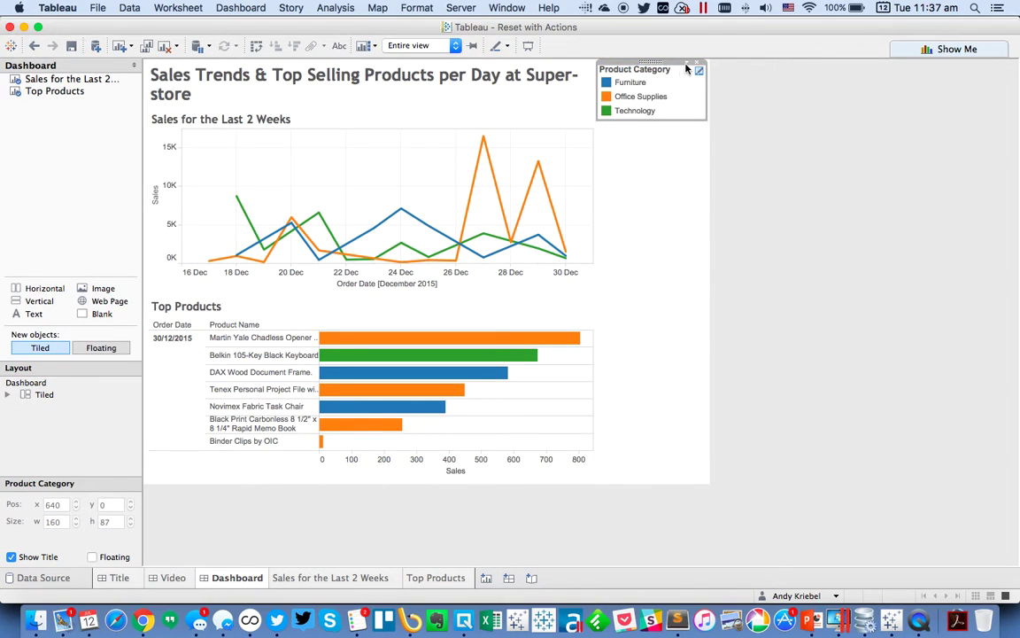
left_click(688, 62)
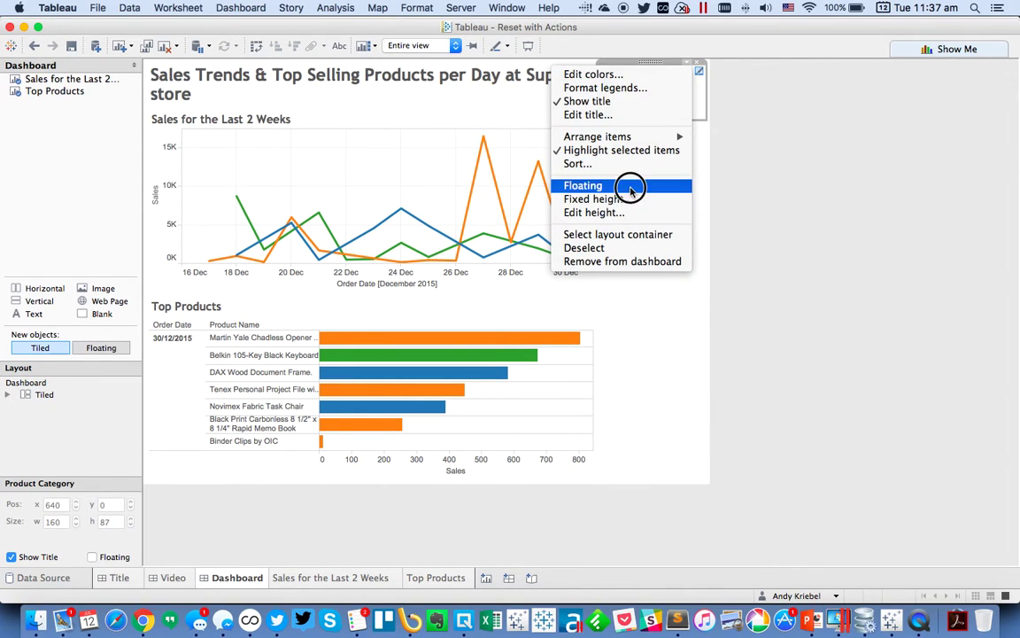
left_click(576, 186)
left_click_drag(624, 136, 232, 115)
left_click(63, 188)
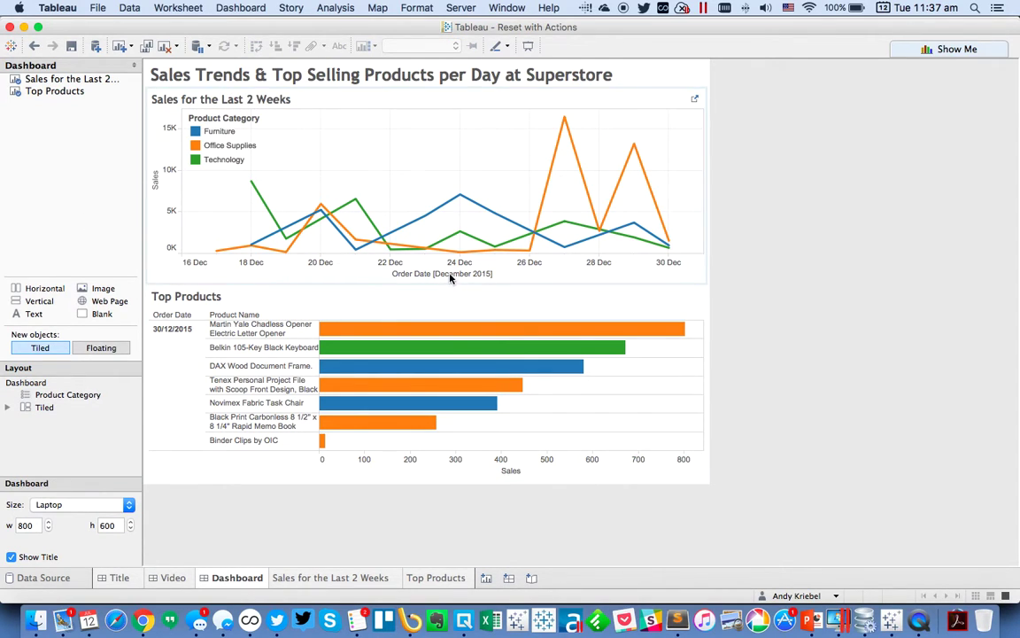
Step: Use the Sales for the Last 2 Weeks chart as a filter and test it on the 27/12/2015 Office Supplies point
left_click(664, 105)
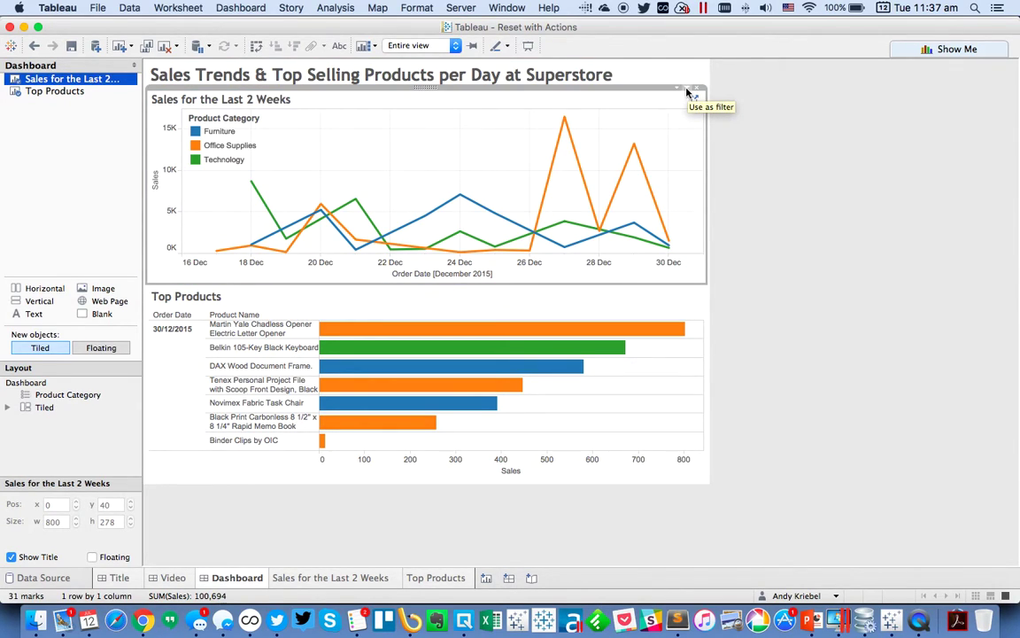
left_click(690, 92)
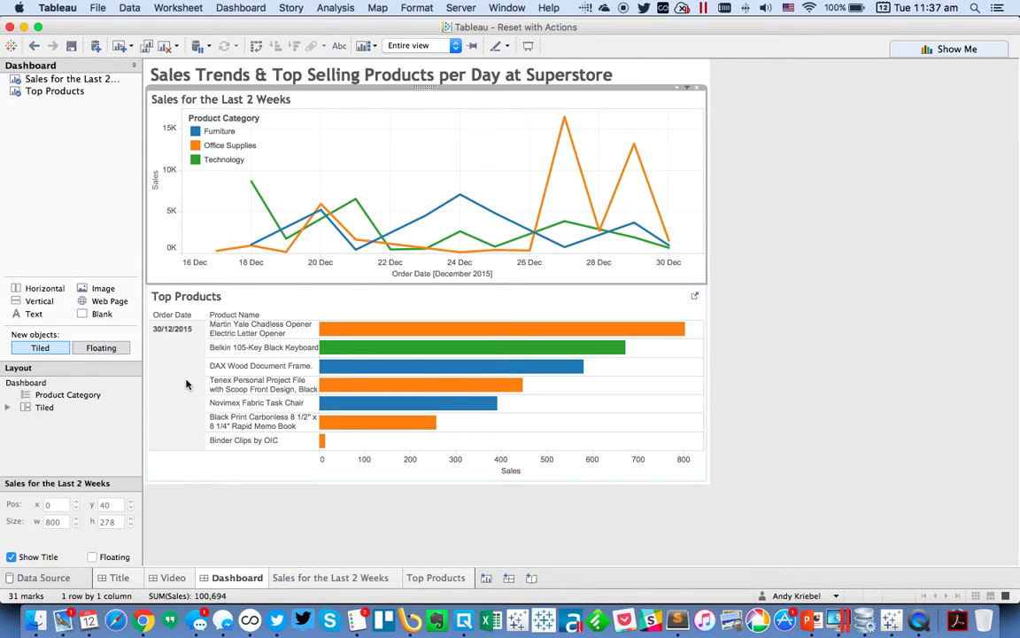
left_click(567, 120)
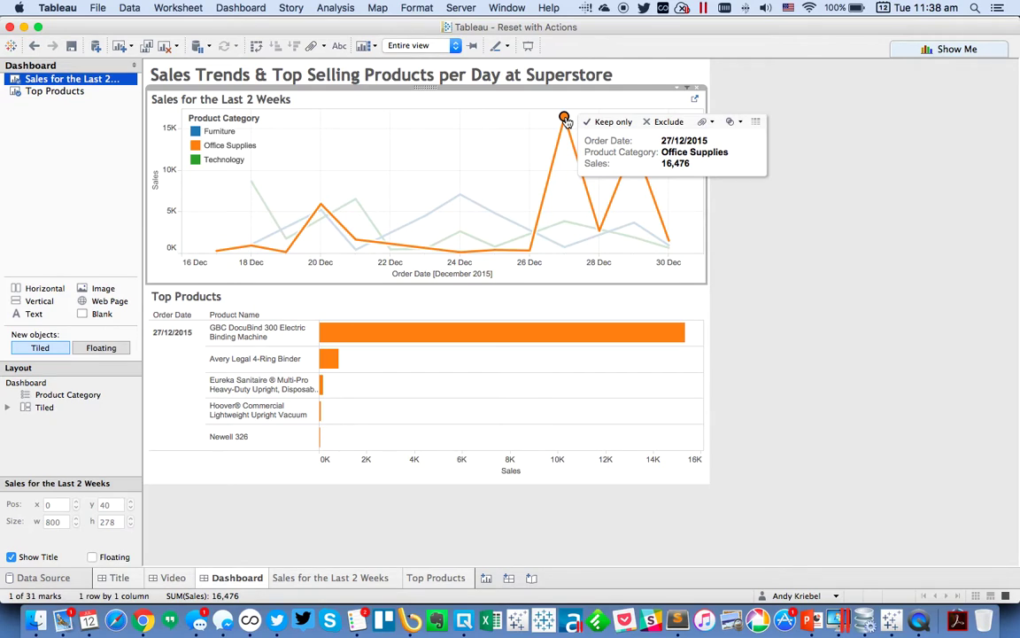
left_click(437, 151)
Step: Edit the dashboard's generated filter action to filter on selected fields, mapping Order Date to Order Date
left_click(239, 8)
left_click(245, 124)
double_click(375, 278)
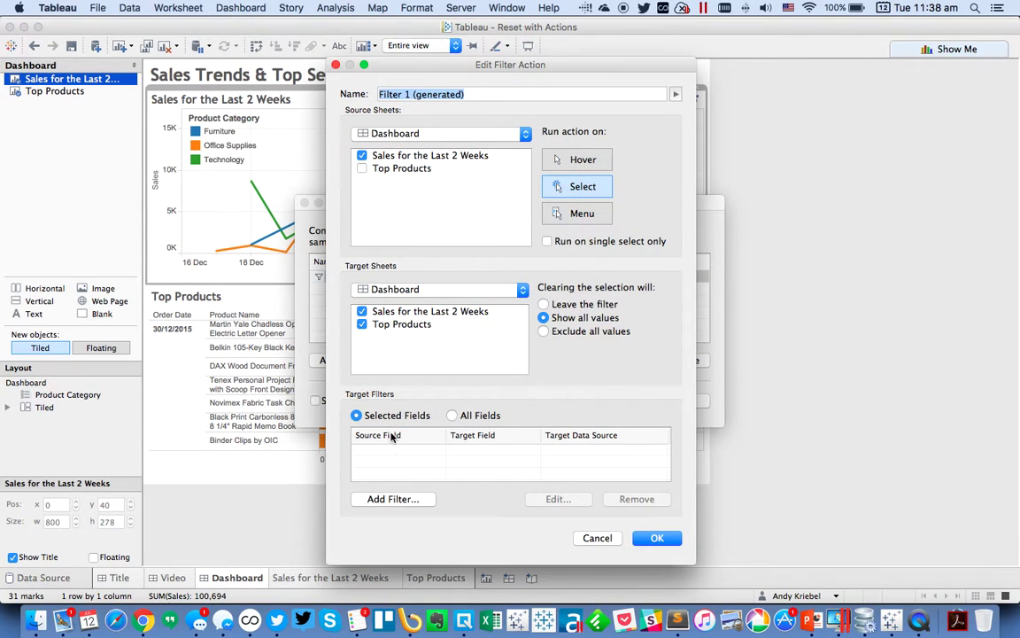
left_click(403, 499)
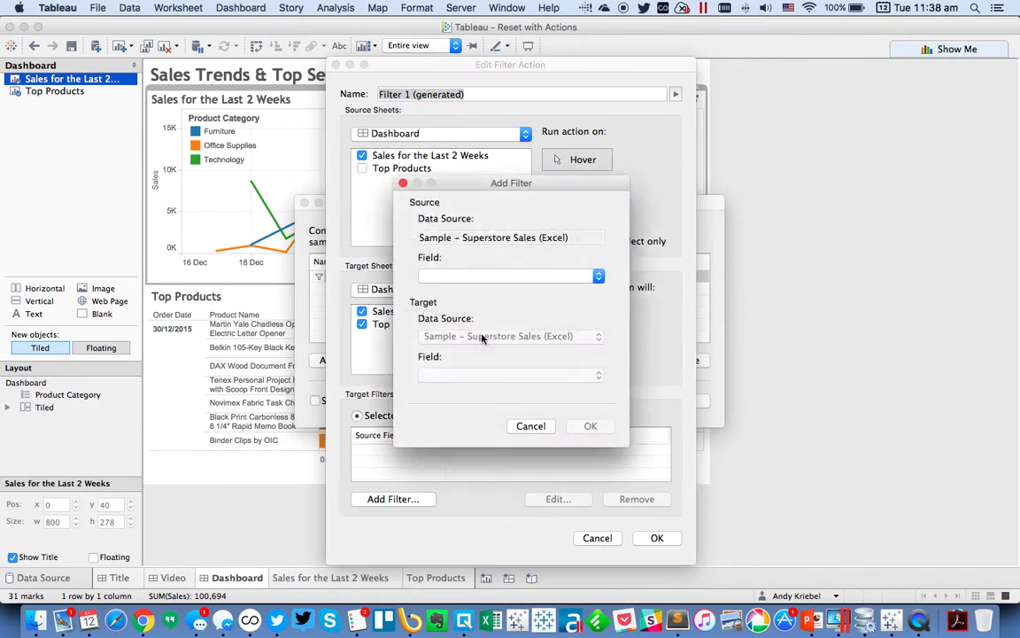
left_click(465, 276)
left_click(464, 376)
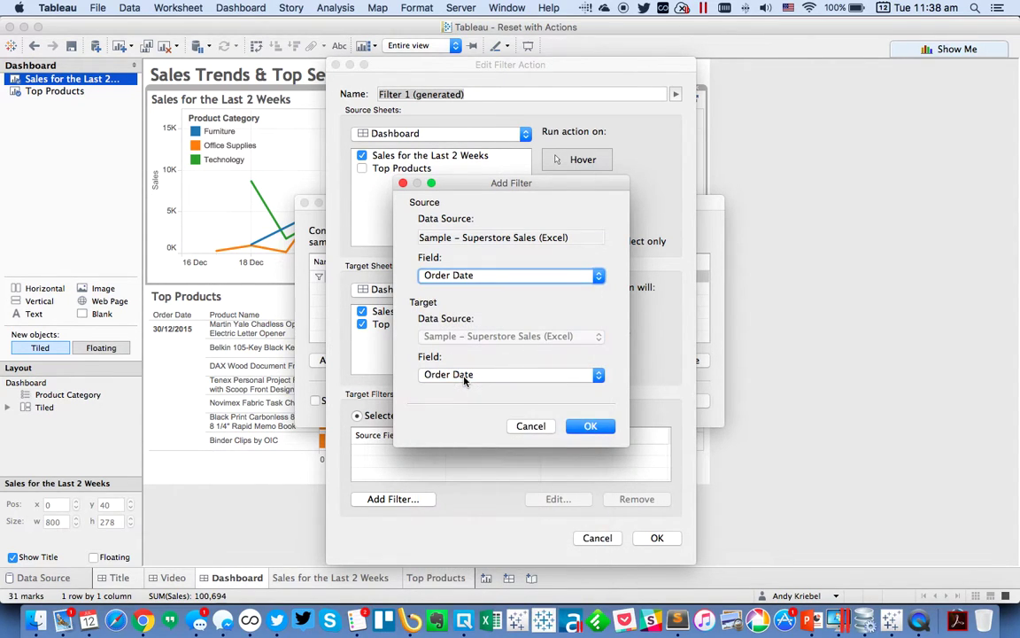
left_click(590, 426)
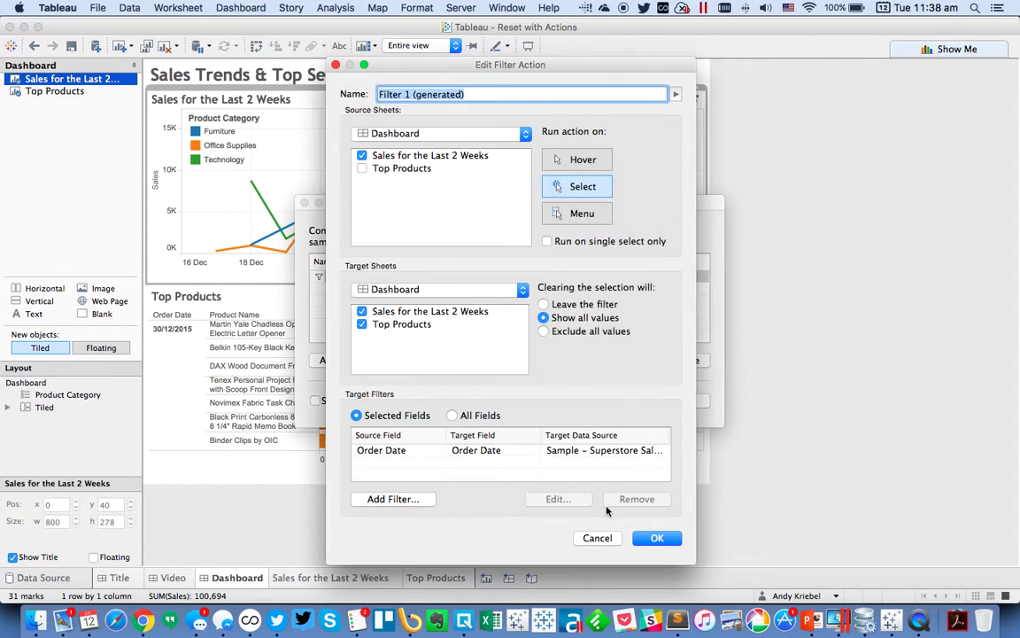
left_click(657, 538)
left_click(681, 399)
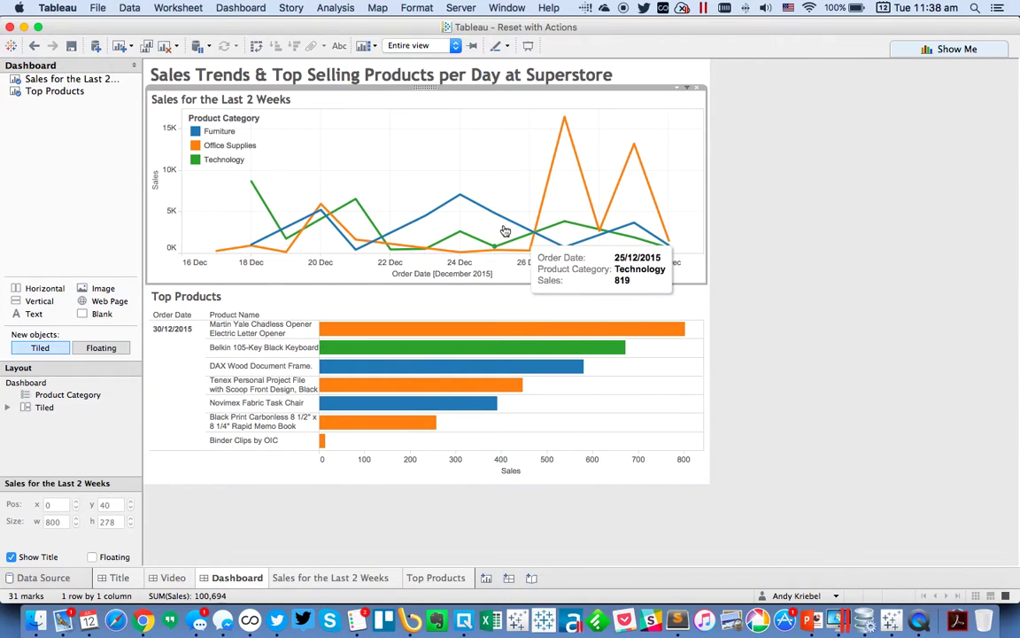
Step: Test the date filter by selecting and clearing the line chart's 24/12/2015 Furniture, 29/12/2015 Office Supplies and 18/12/2015 Technology points
left_click(460, 195)
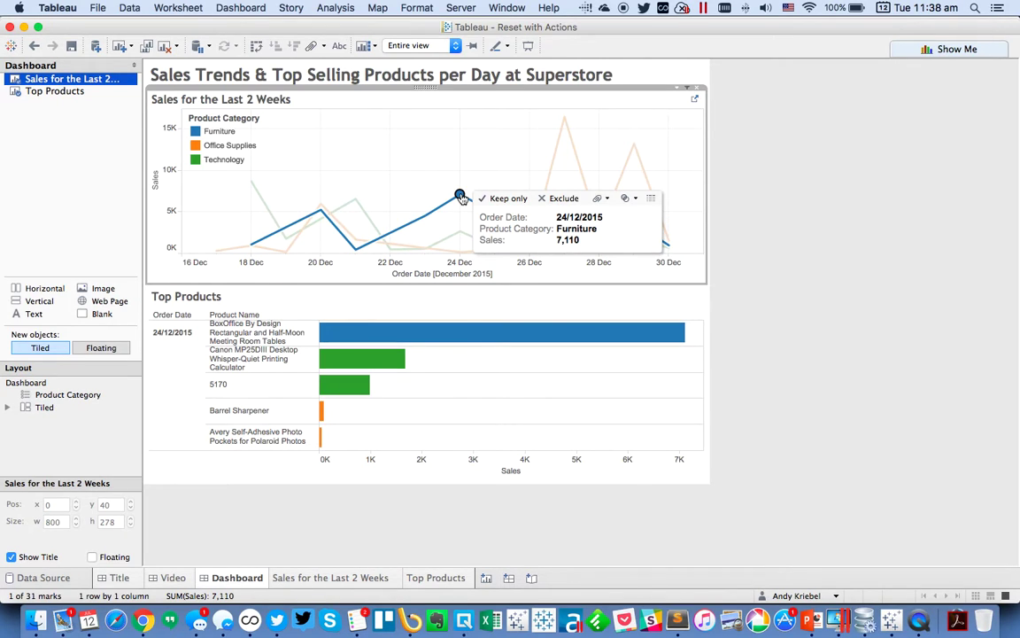
left_click(416, 174)
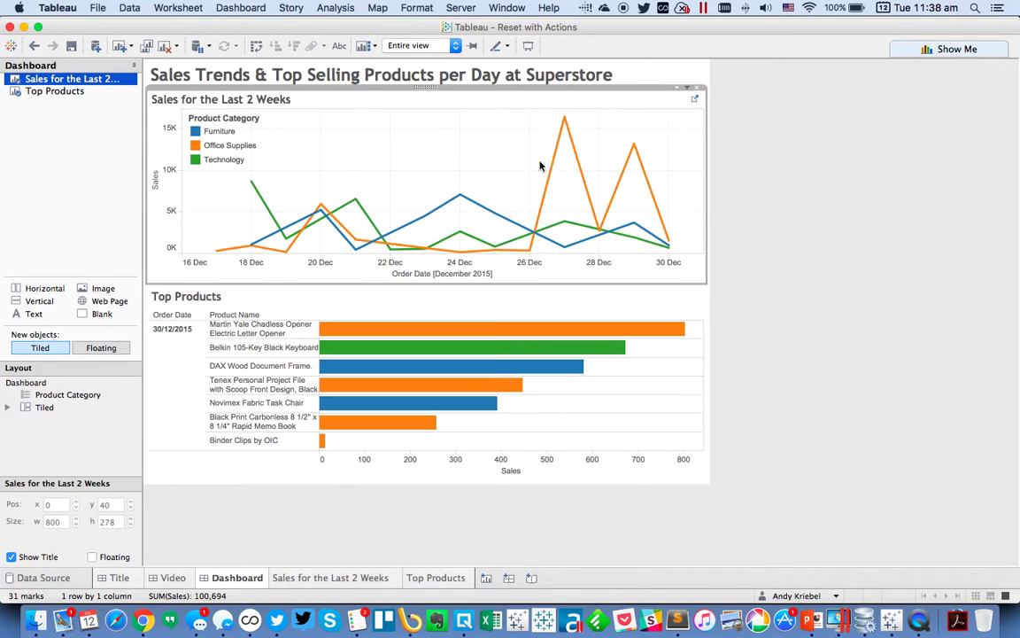
left_click(634, 145)
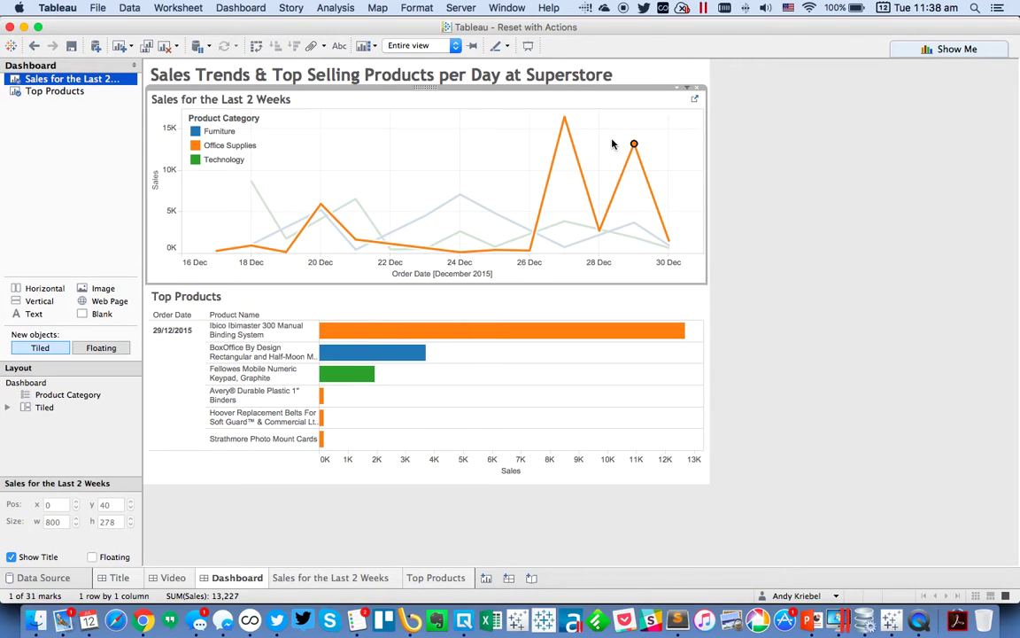
left_click(612, 144)
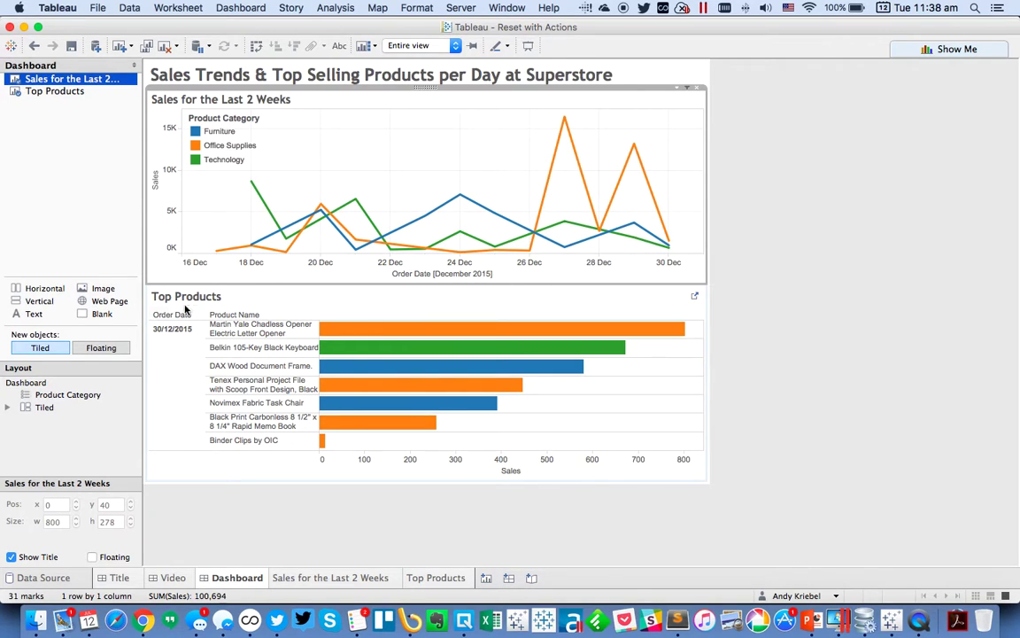
left_click(251, 183)
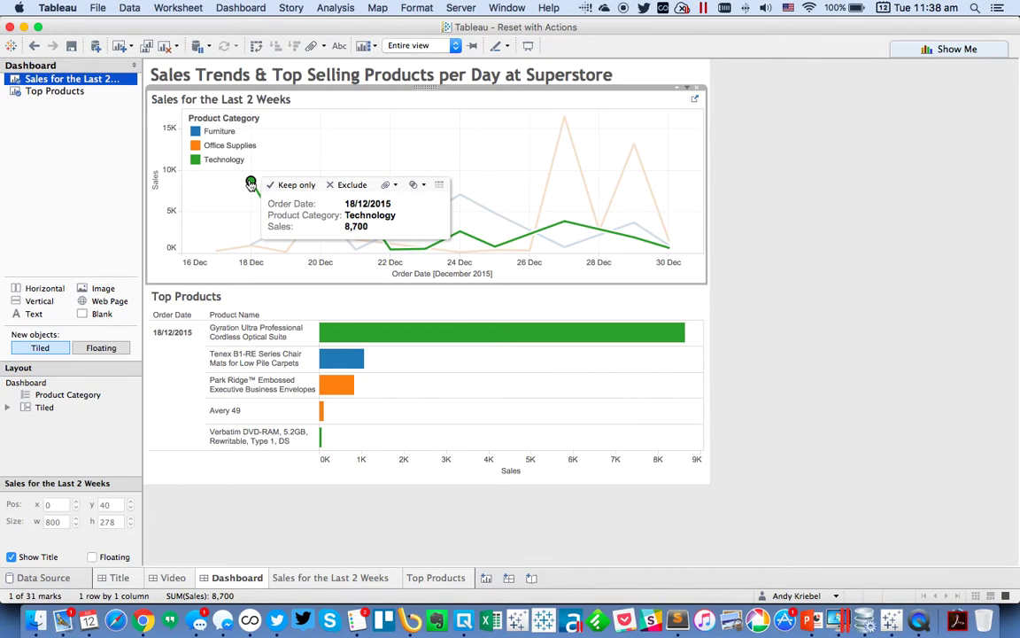
left_click(221, 211)
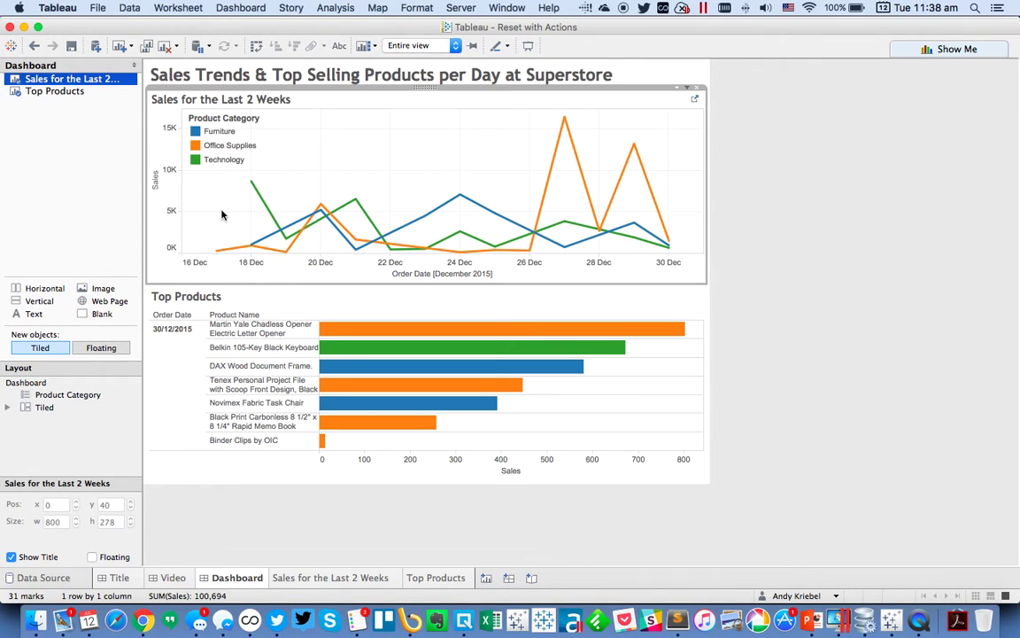
Step: Change the Top Products title to read "<Sheet Name> on <Order Date>", using the inserted Order Date field
double_click(215, 301)
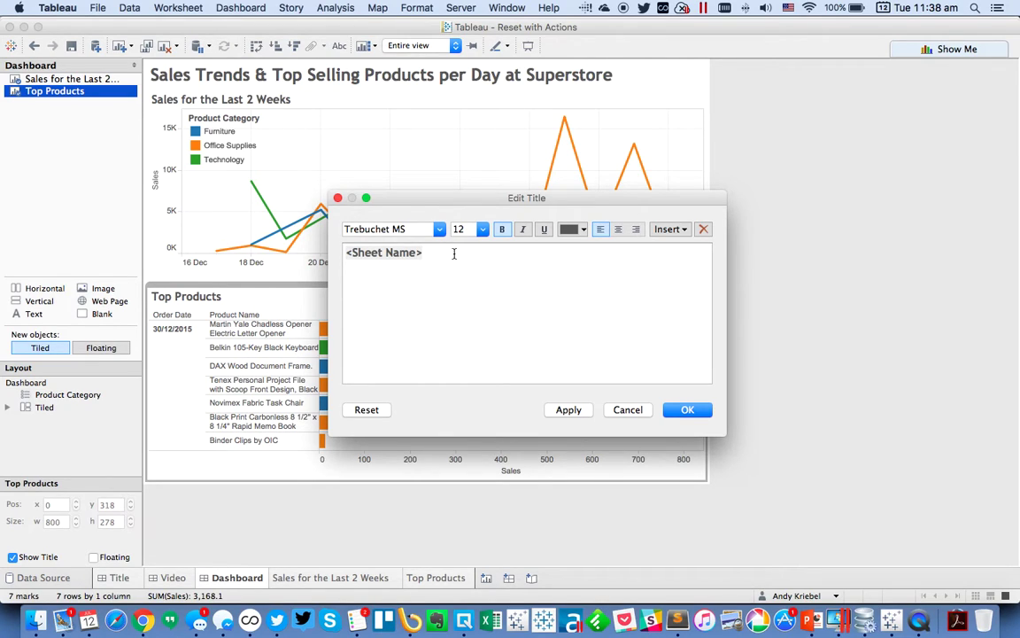
type("on")
left_click(670, 228)
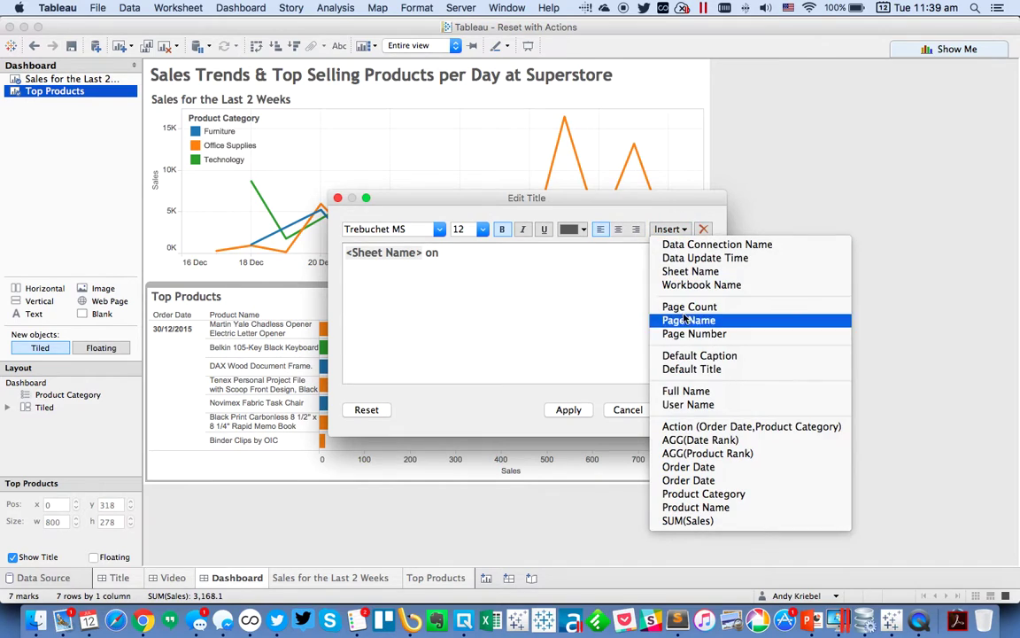
left_click(699, 470)
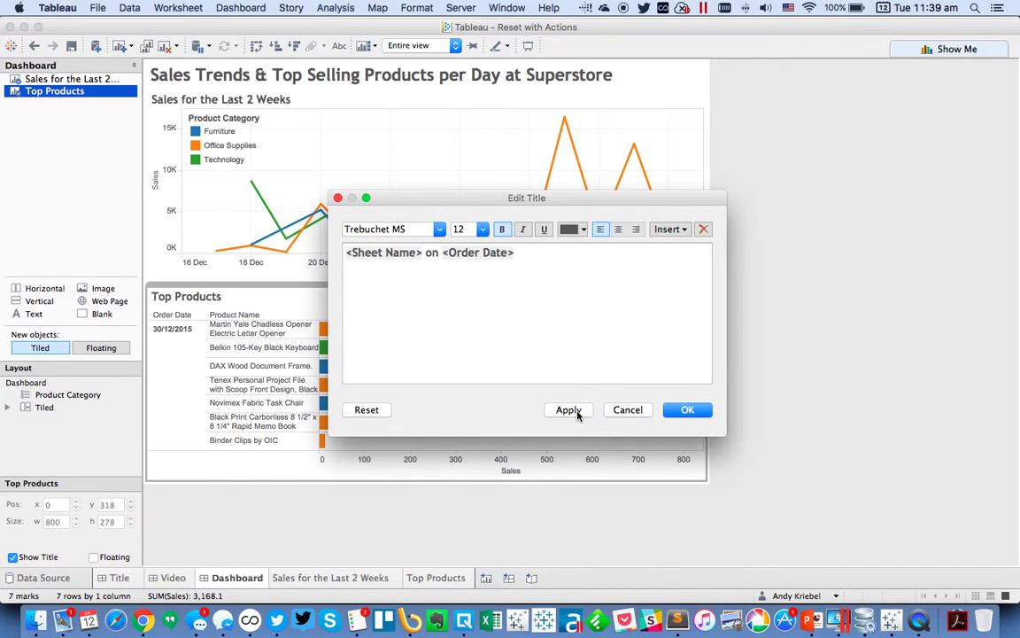
left_click(567, 410)
left_click(682, 411)
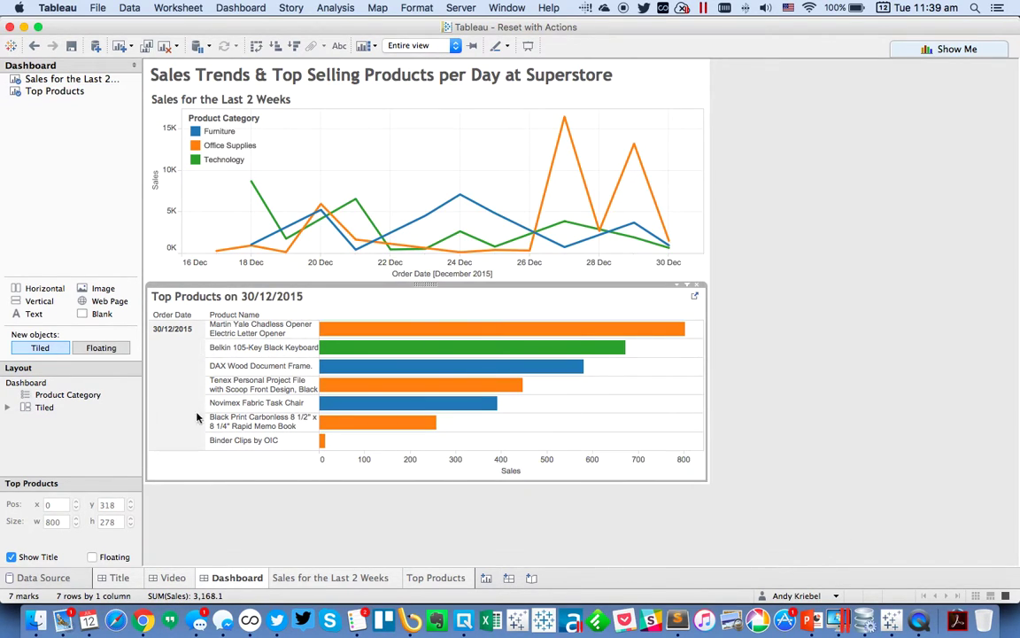
Step: Hide the Order Date header in Top Products and test the dynamic title by selecting and clearing the line chart's 27/12/2015 Office Supplies point
right_click(172, 354)
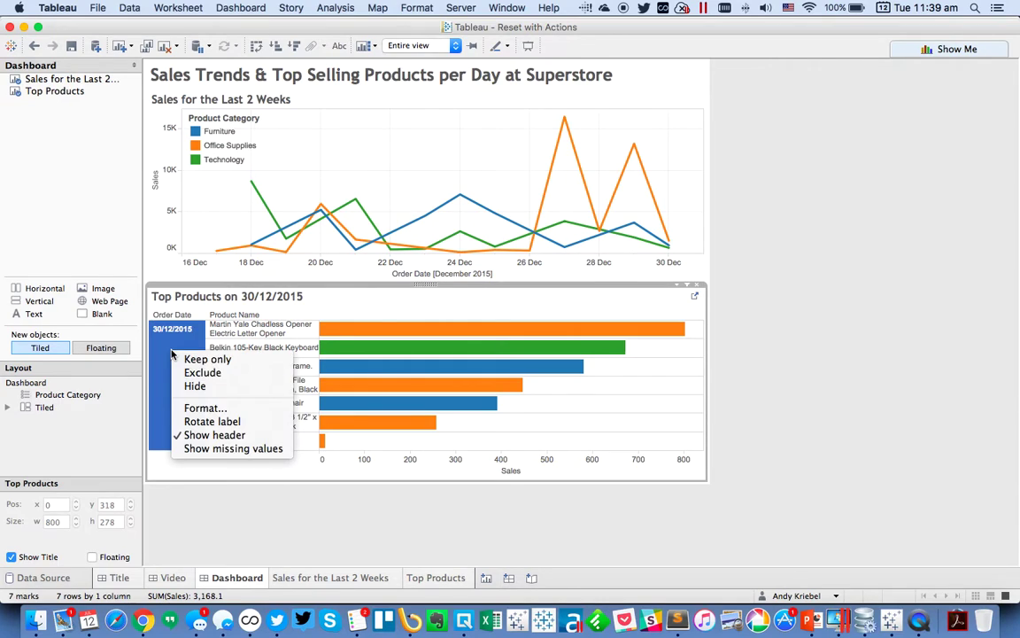
left_click(202, 443)
left_click(205, 509)
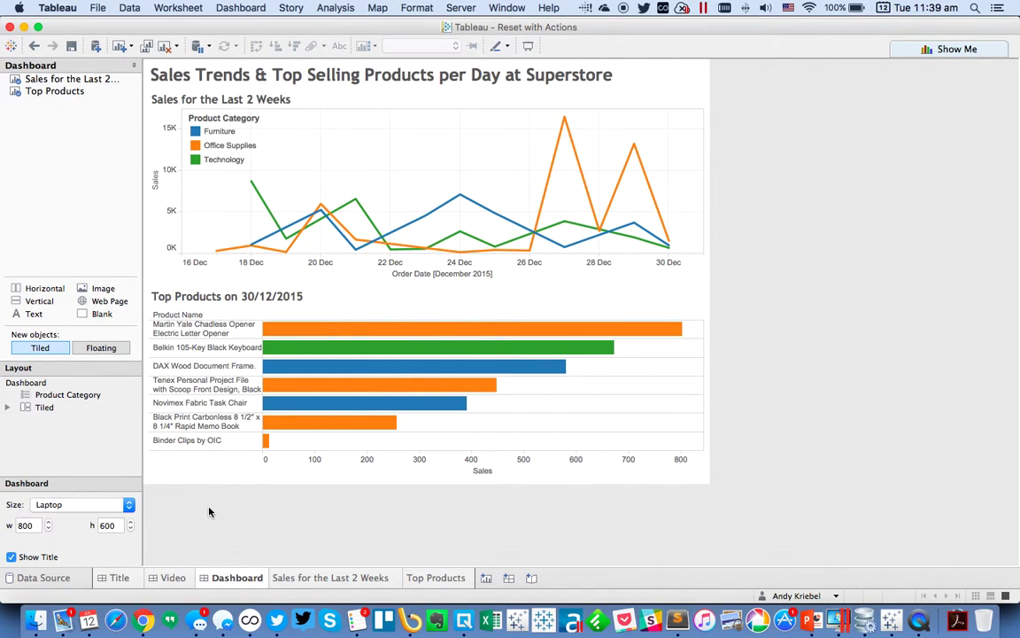
left_click(564, 118)
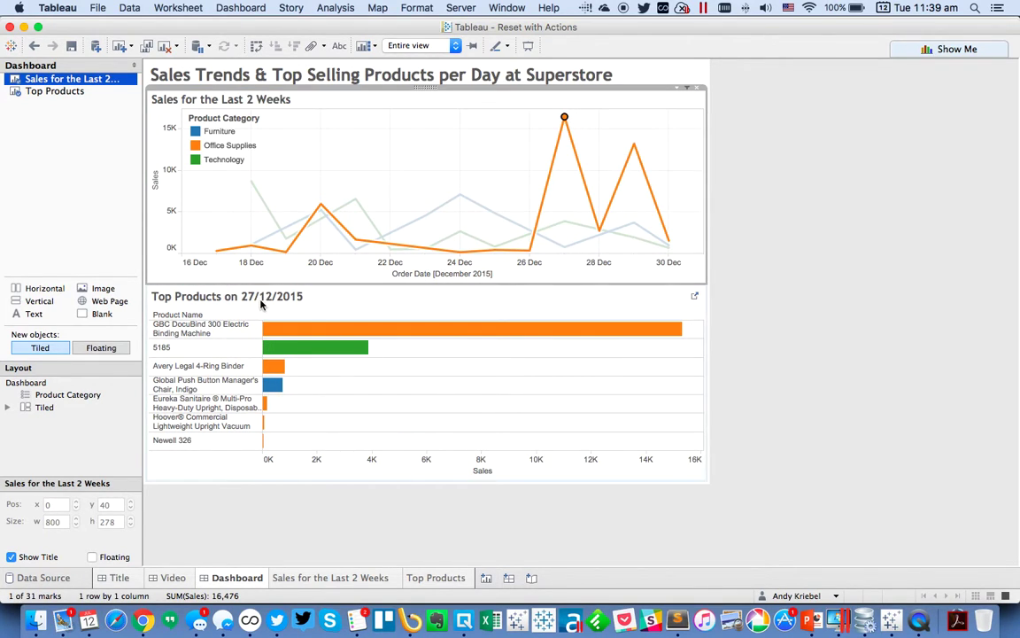
left_click(522, 141)
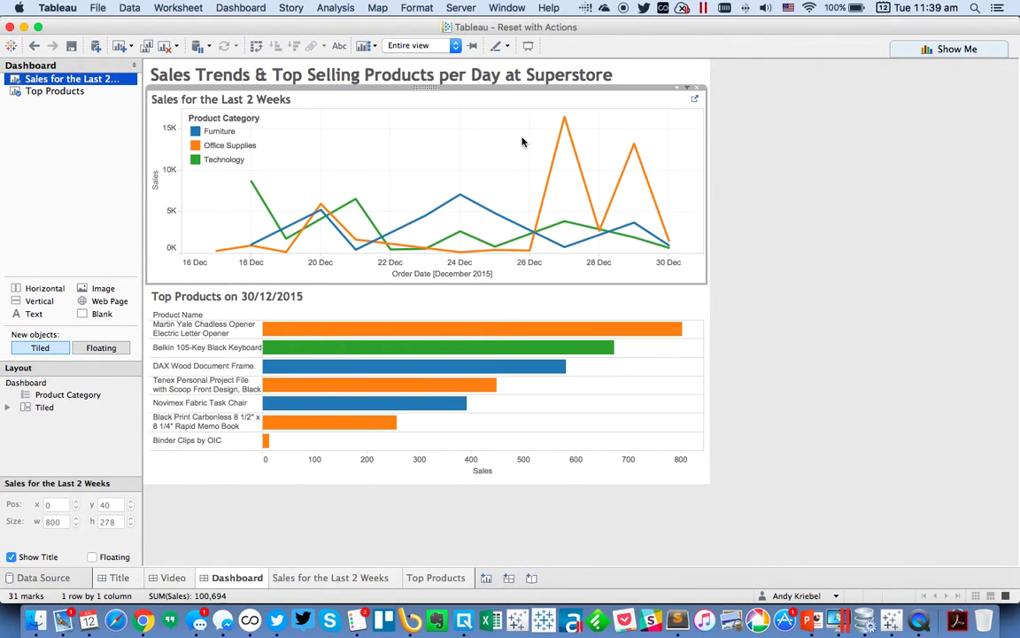
Step: Hide the Sales for the Last 2 Weeks title and move the floating Product Category legend up to about x 61, y 53
right_click(230, 102)
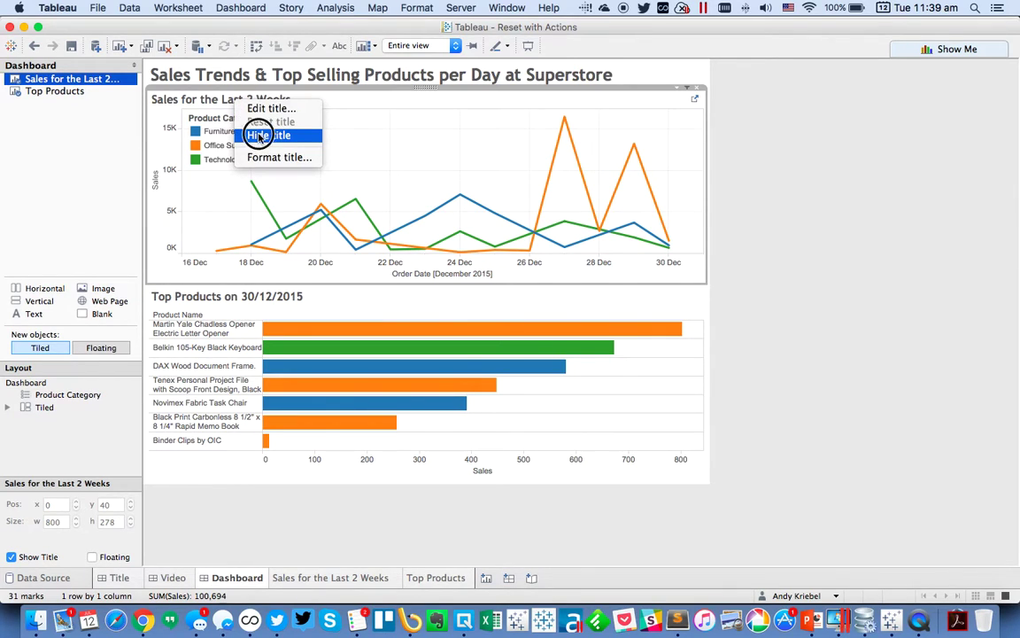
left_click(259, 135)
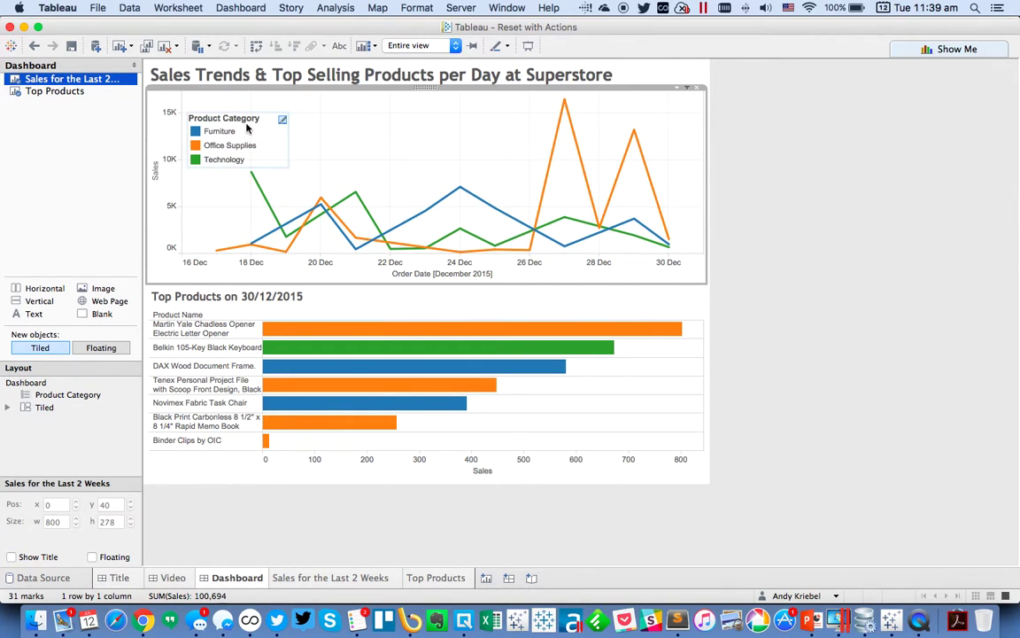
left_click(248, 130)
mouse_move(216, 116)
left_mouse_down()
mouse_move(239, 100)
mouse_move(227, 84)
mouse_move(223, 97)
left_mouse_up()
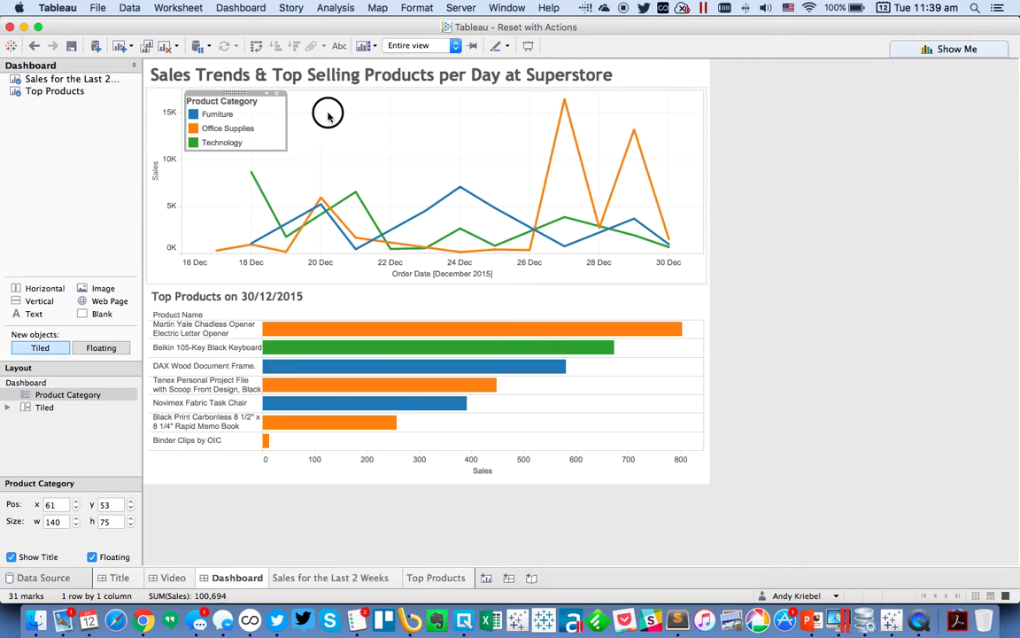
left_click(328, 112)
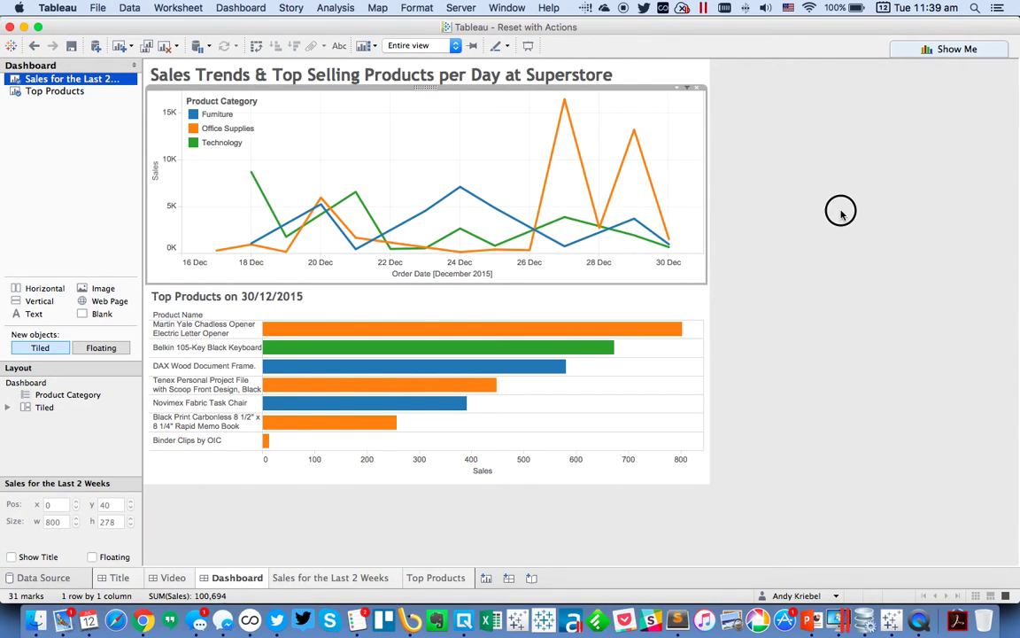
left_click(839, 213)
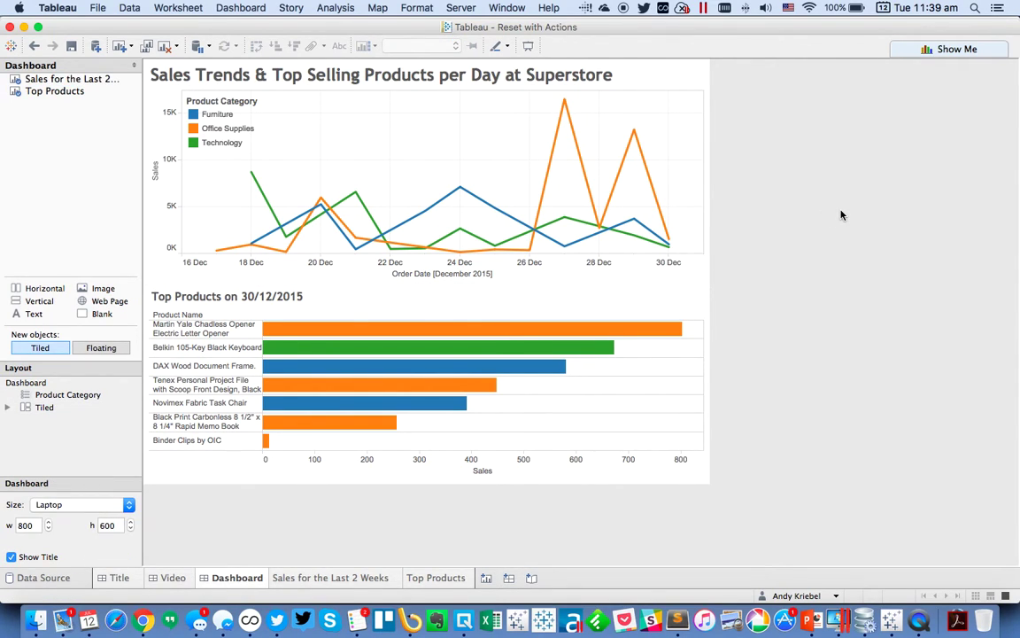